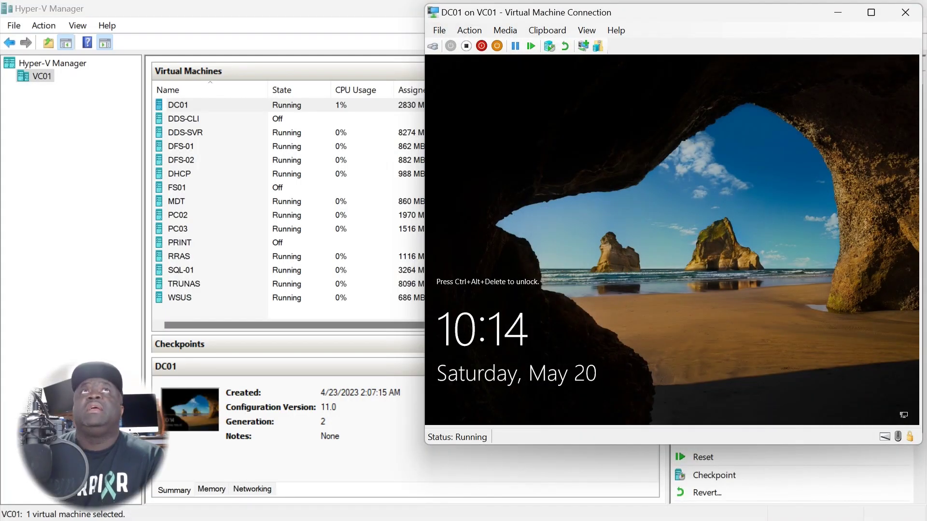
Send Ctrl+Alt+Delete to DC01 and sign in with the account password
left_click(470, 30)
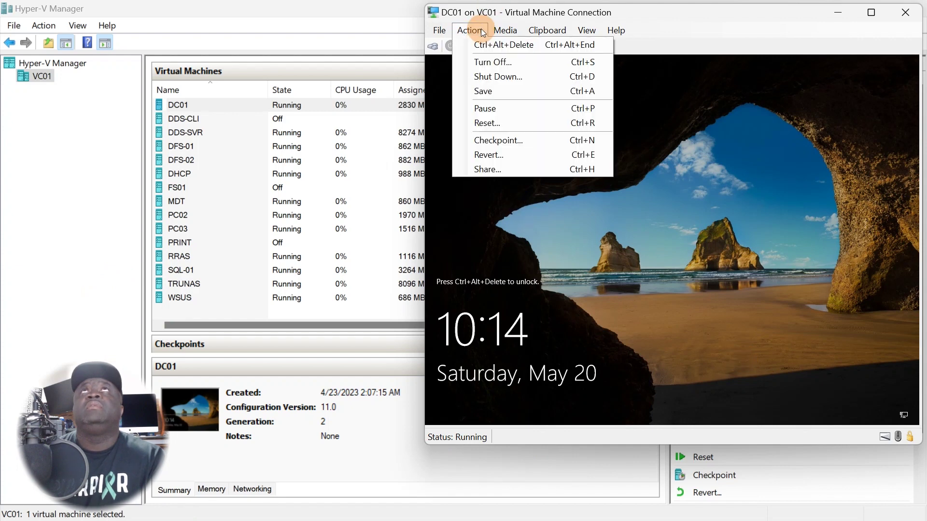
left_click(483, 41)
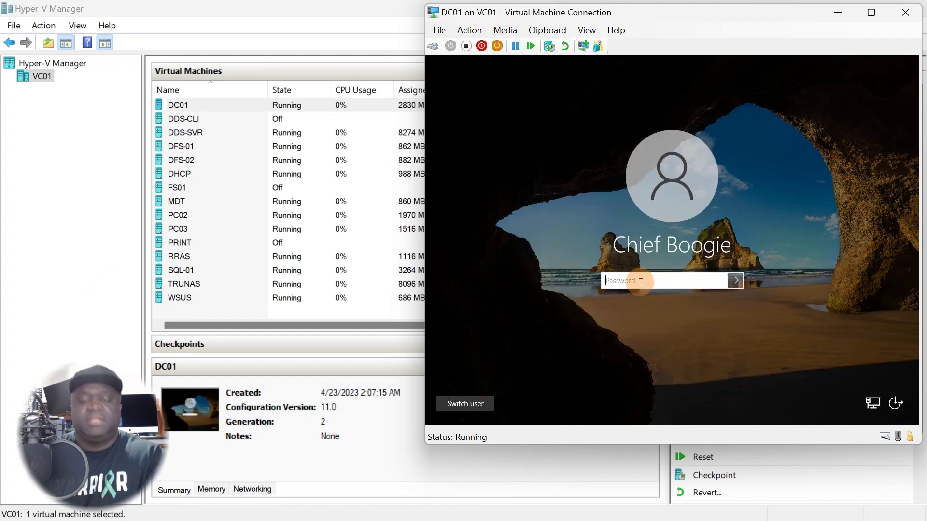
type("•••••••••")
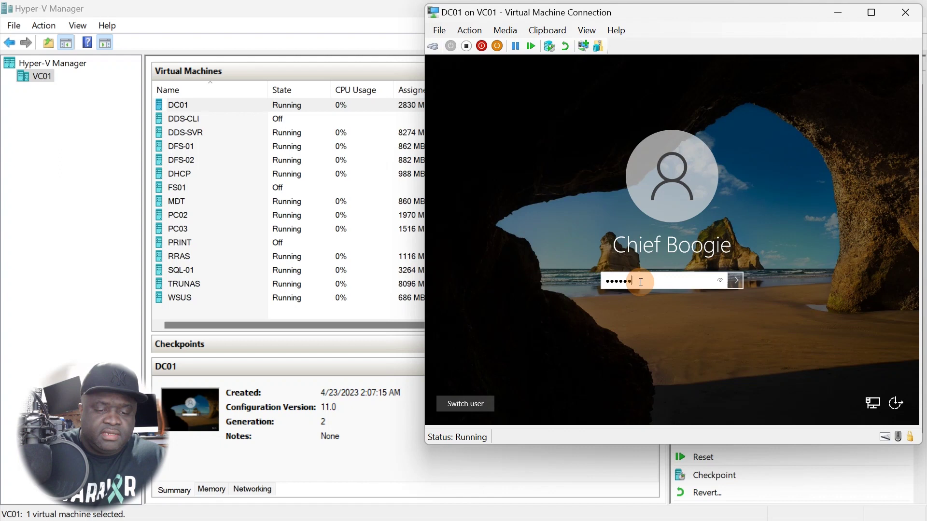
type("••••")
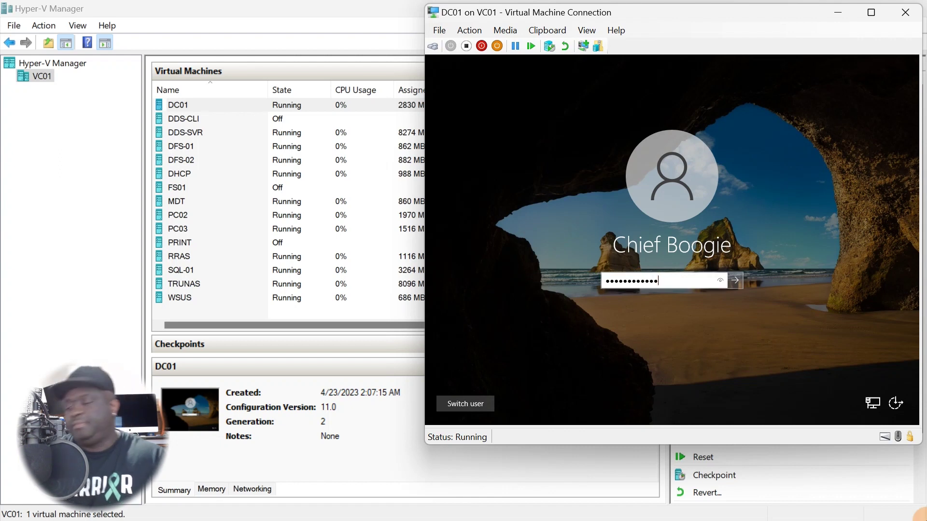
key("Return")
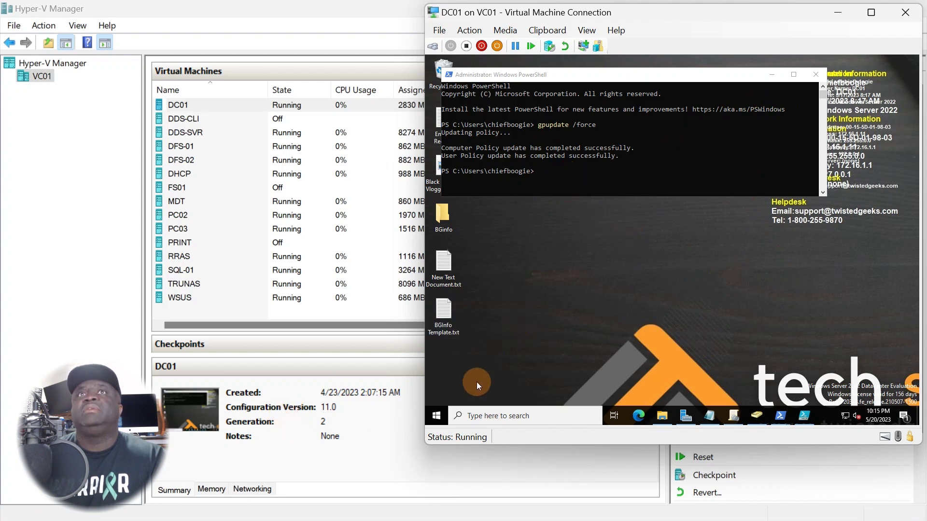
Open Group Policy Management and expand Group Policy Objects under chief.home.lab
left_click(732, 418)
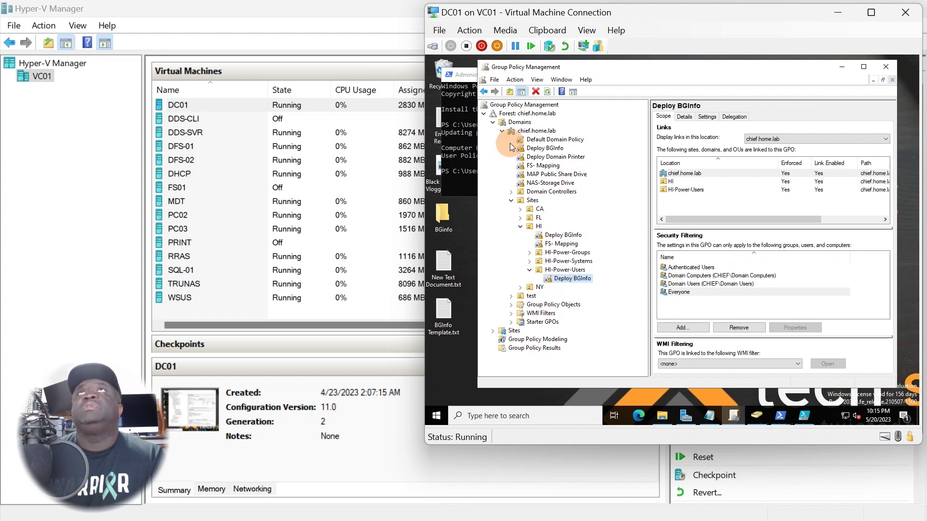
left_click(502, 130)
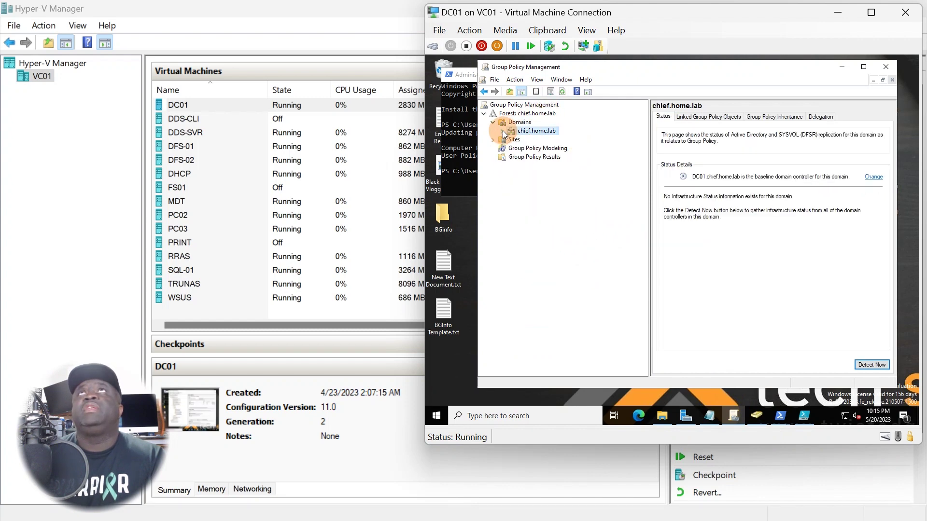
left_click(503, 130)
left_click(563, 95)
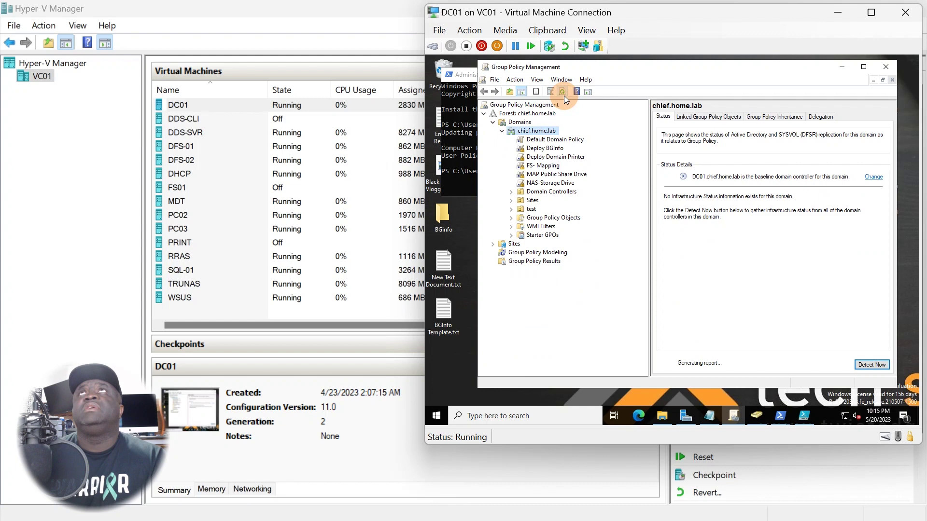
left_click(526, 122)
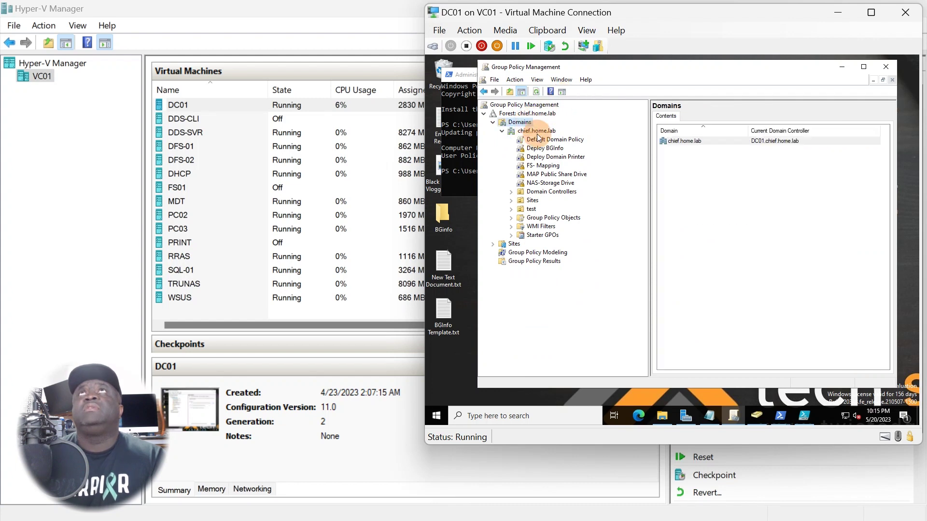
left_click(525, 218)
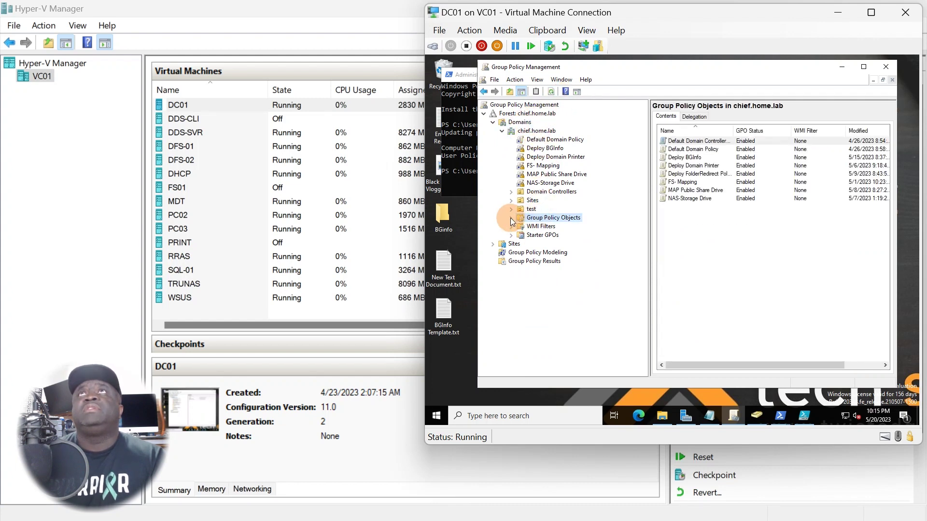
left_click(511, 218)
Create a new GPO named 'Disable Windows Firewall'
right_click(563, 220)
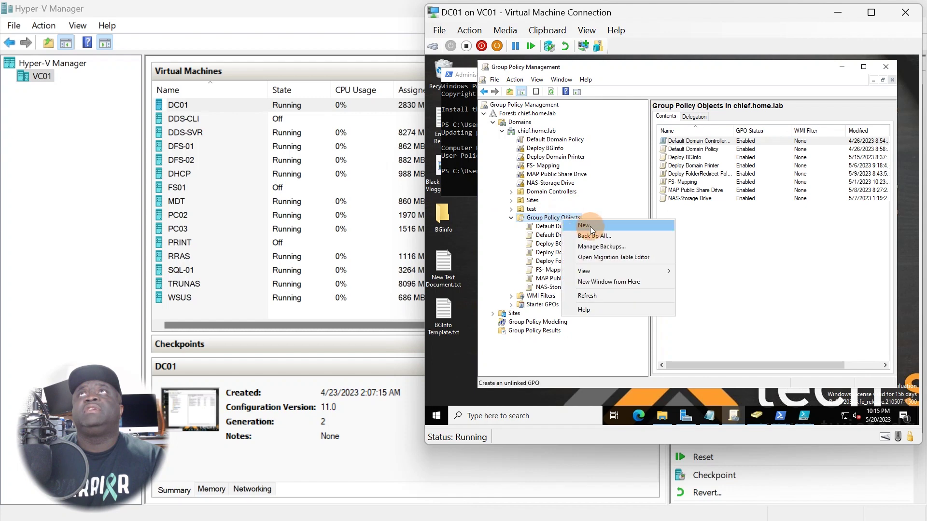
left_click(589, 229)
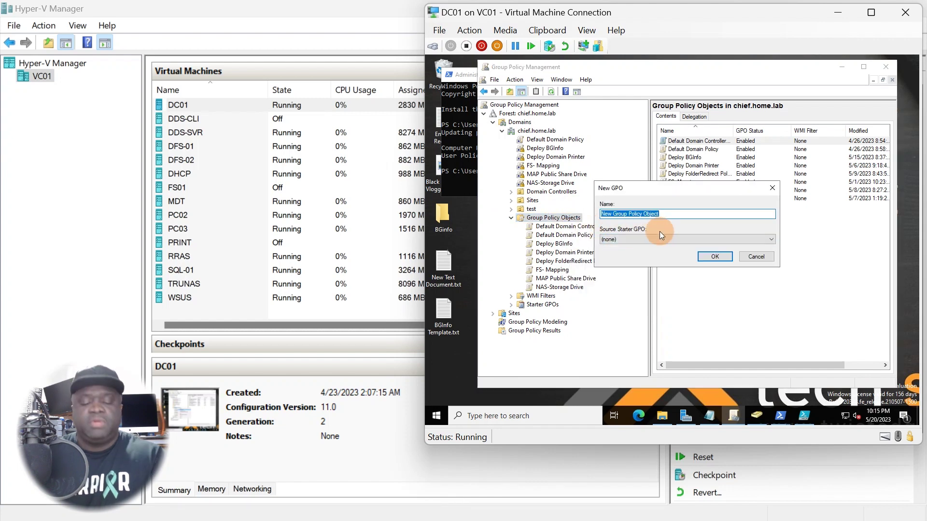
type("Dis")
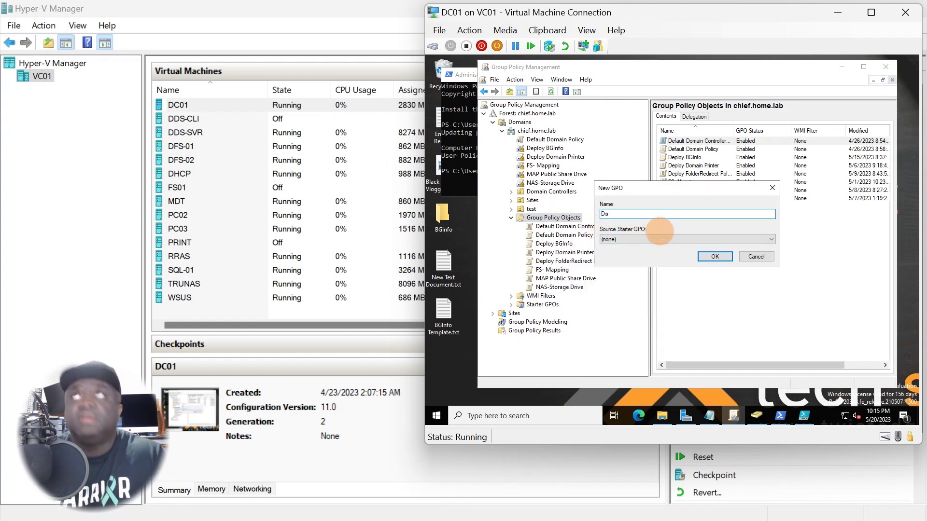
type("a")
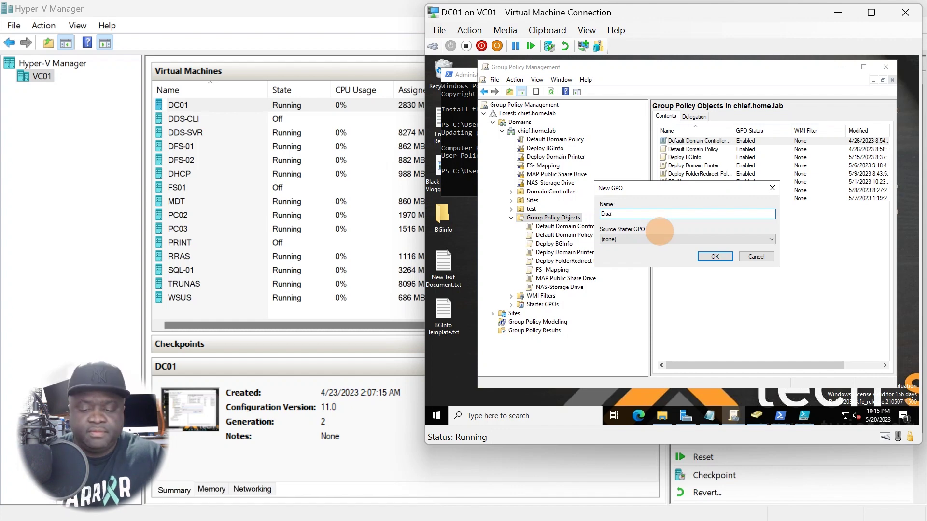
type("ble Windows Fire")
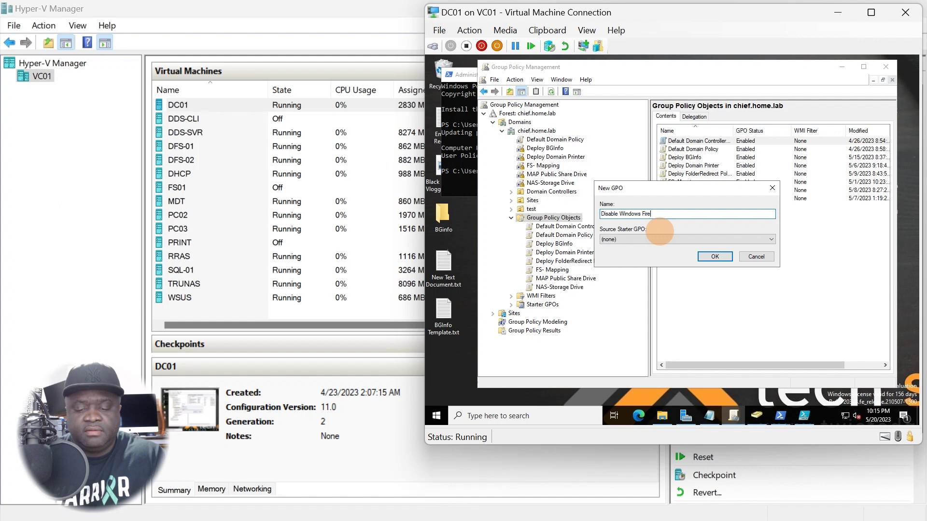
type("wall")
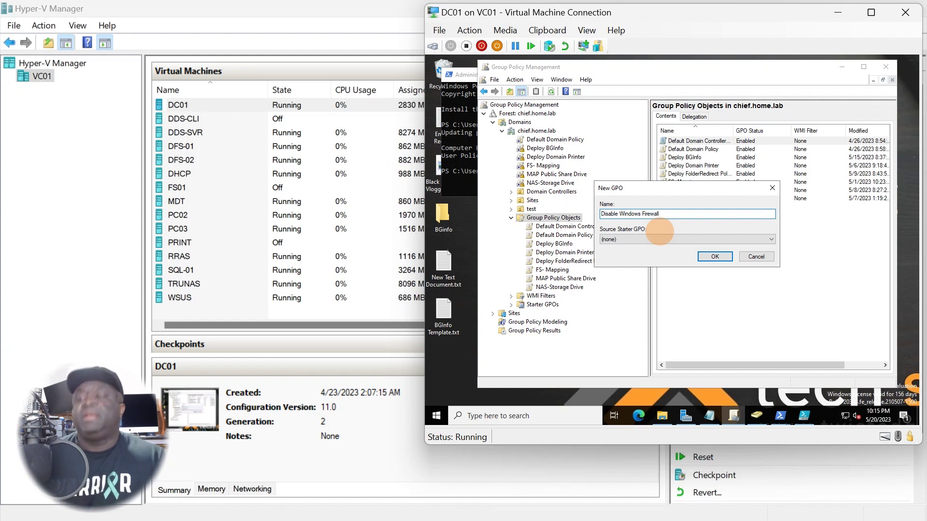
key("Return")
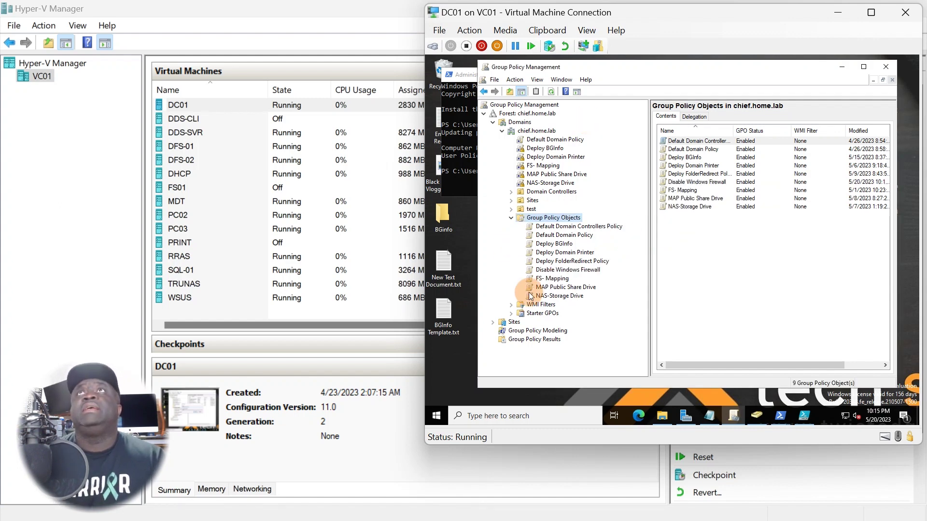
Link the existing Disable Windows Firewall GPO to the chief.home.lab domain
left_click(544, 272)
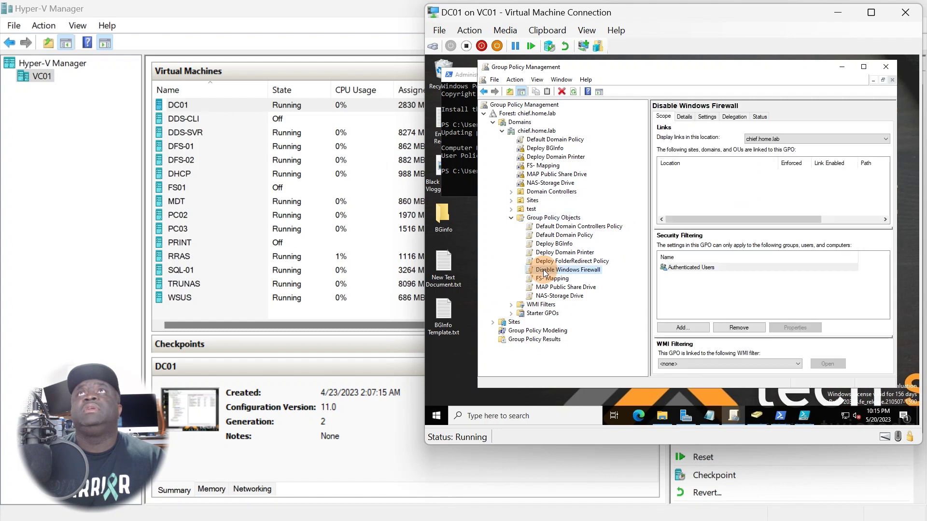
right_click(531, 133)
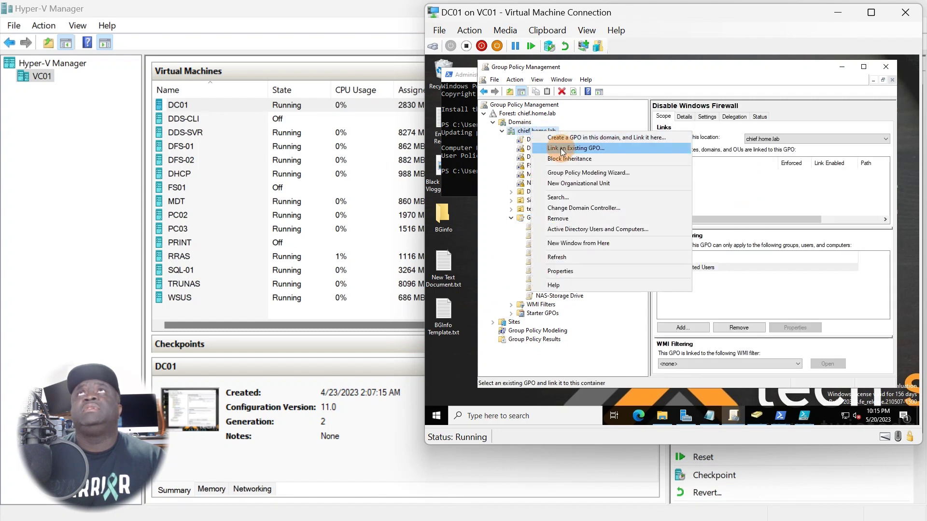
left_click(575, 148)
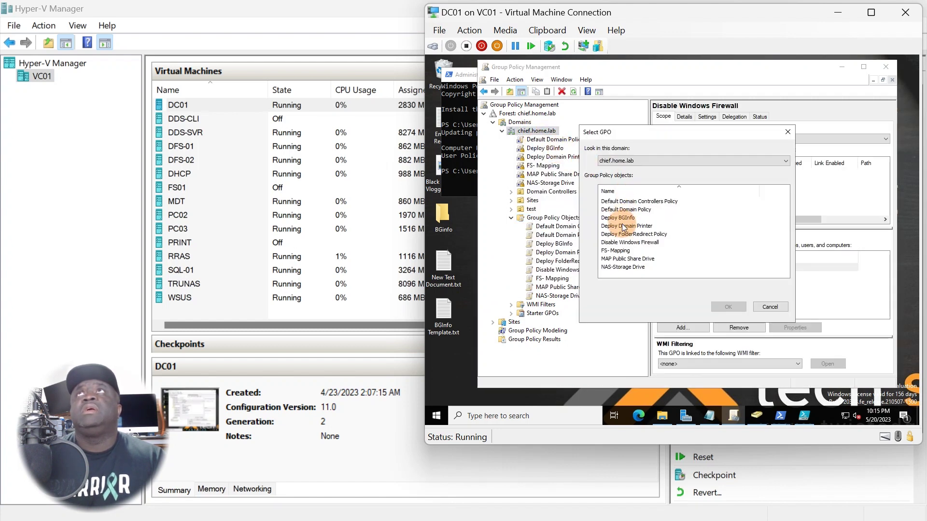
left_click(625, 243)
left_click(724, 307)
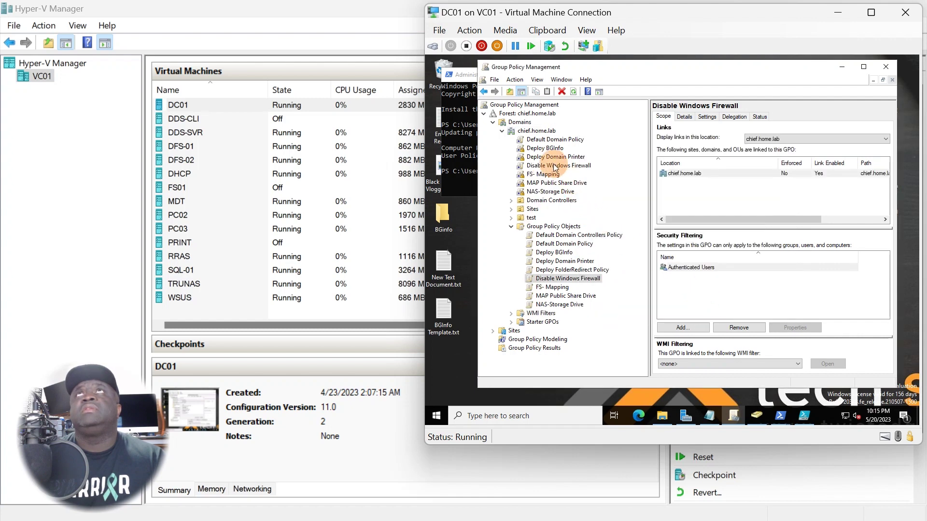
Set the new Disable Windows Firewall link to Enforced
right_click(538, 168)
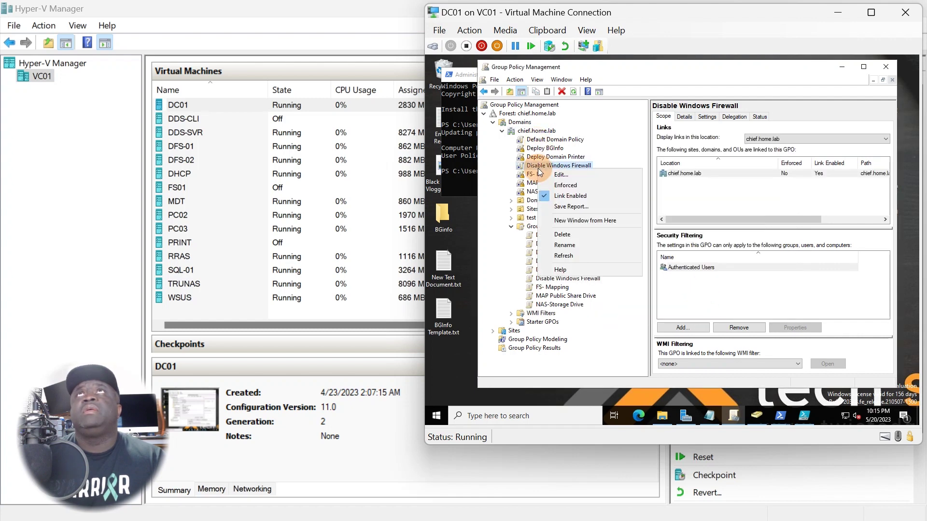
left_click(574, 184)
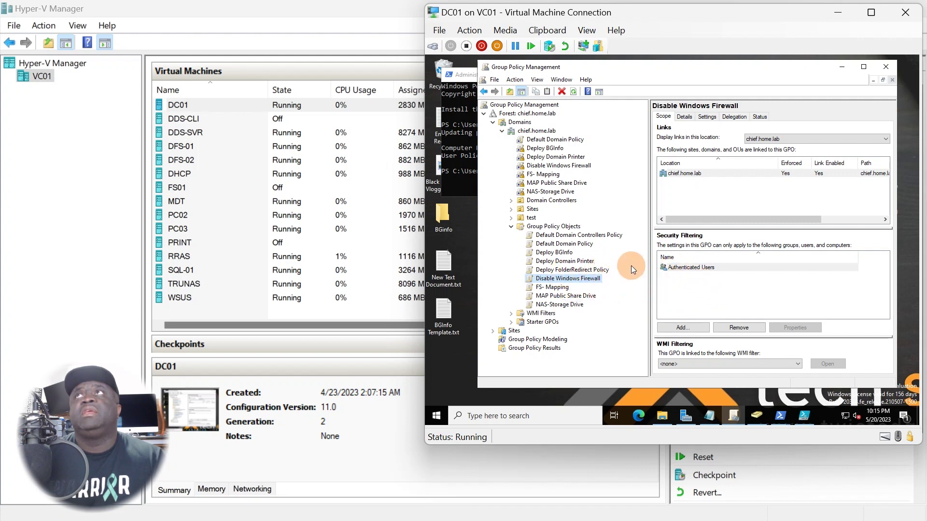
left_click(547, 275)
right_click(547, 276)
Edit the Disable Windows Firewall GPO and expand Computer Configuration > Policies
left_click(567, 132)
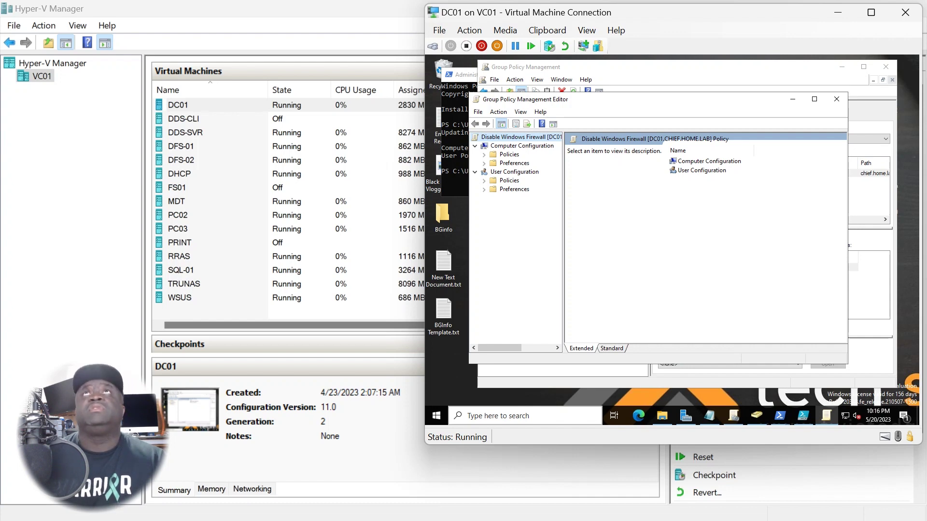
left_click(515, 146)
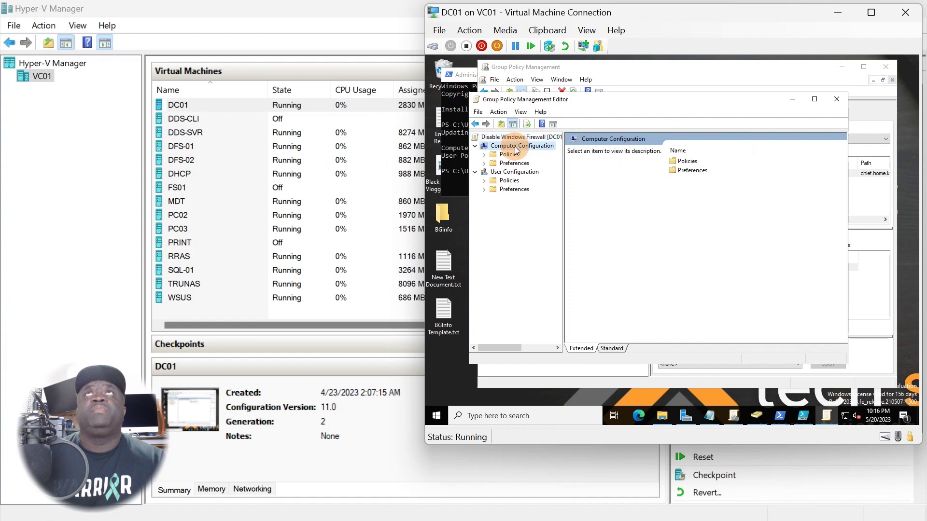
left_click(512, 172)
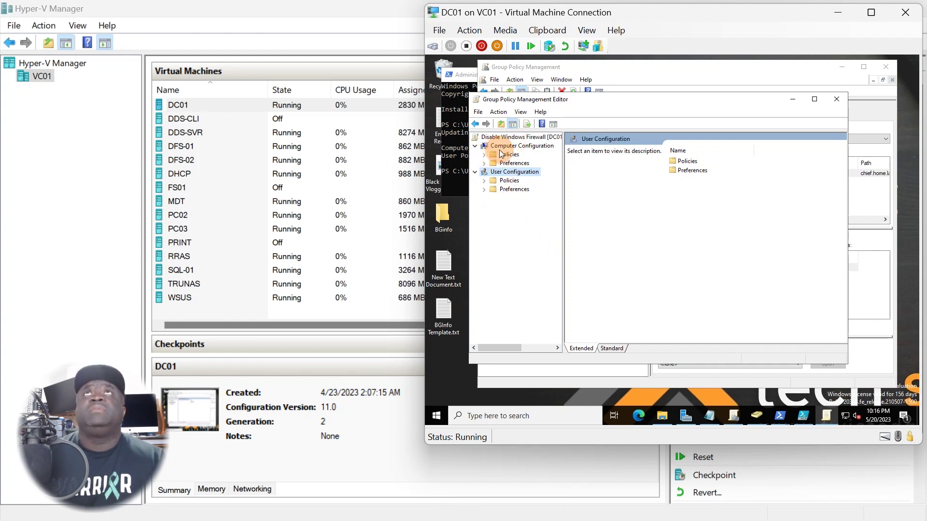
left_click(497, 147)
left_click(485, 154)
left_click(505, 154)
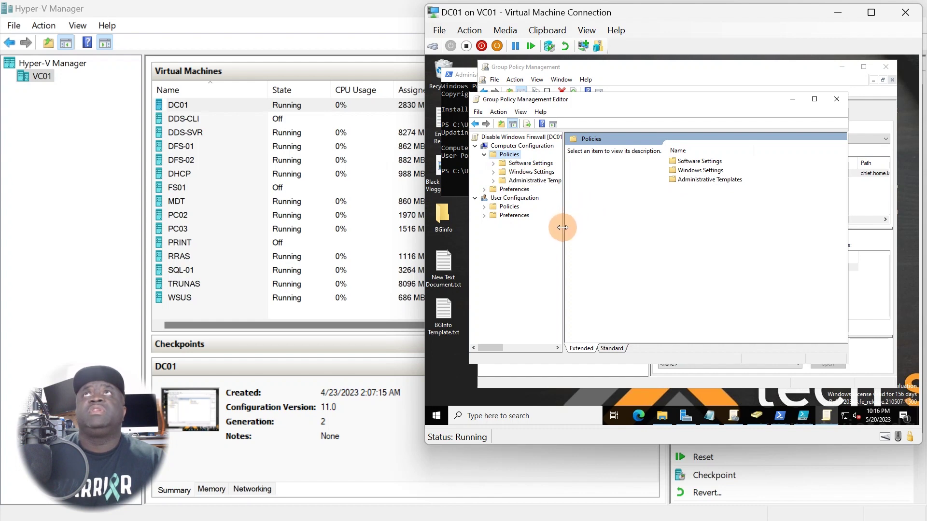
Expand Administrative Templates > Network, widening the policy tree pane
left_click_drag(562, 227, 605, 227)
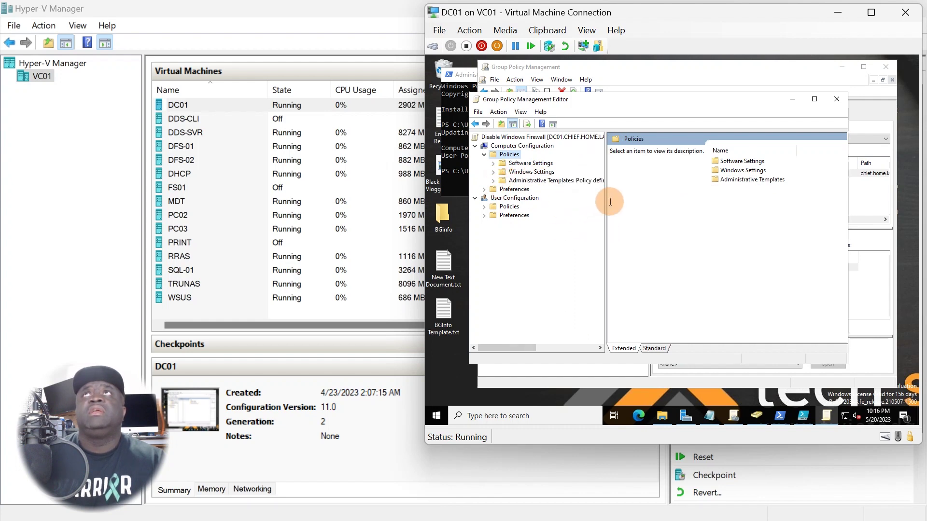
left_click(493, 180)
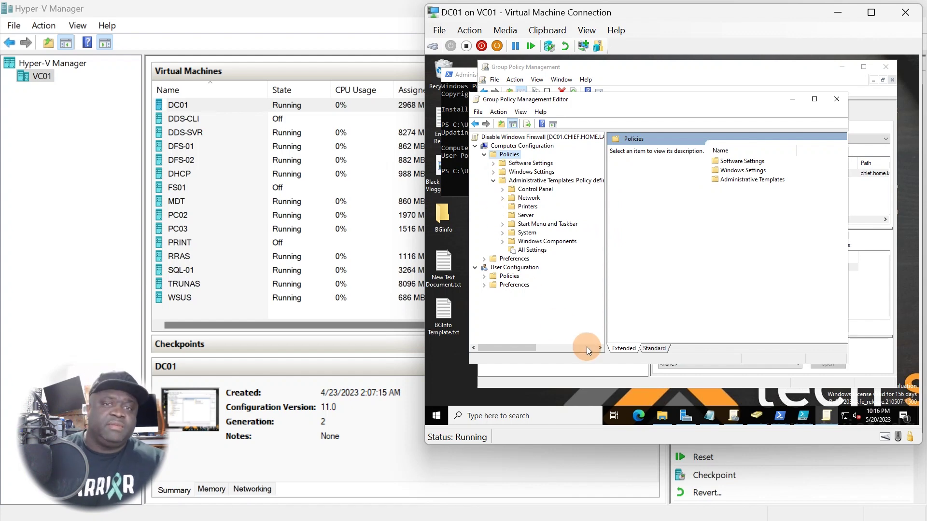
left_click(527, 198)
left_click(500, 202)
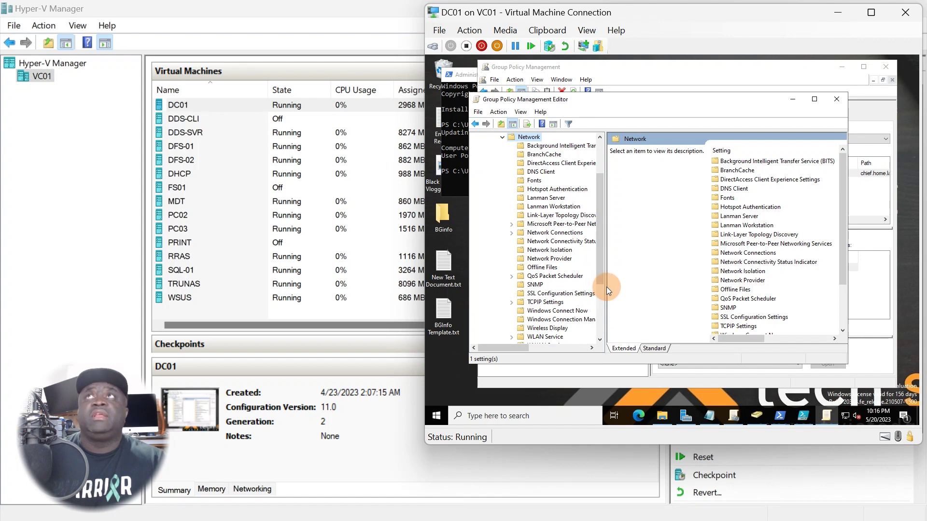
left_click_drag(606, 290, 638, 298)
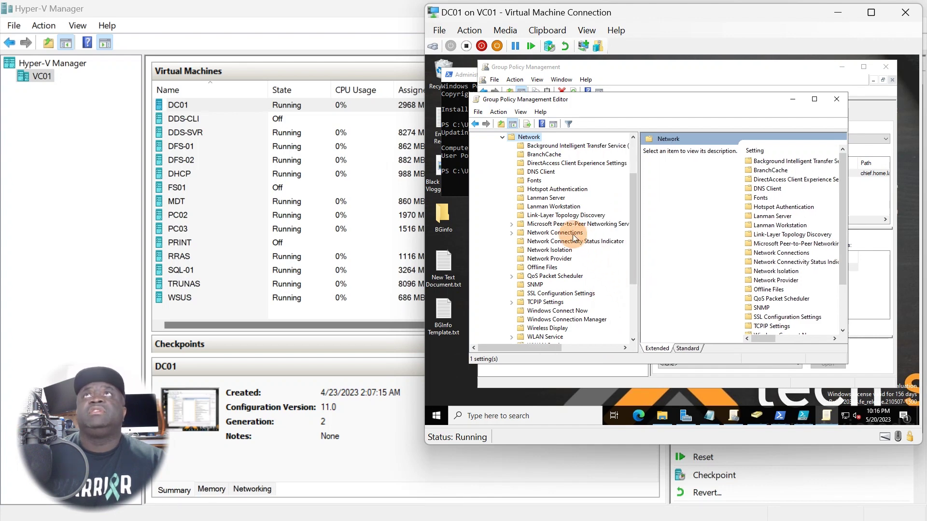
Expand Network Connections > Windows Defender Firewall and select Domain Profile
left_click(560, 233)
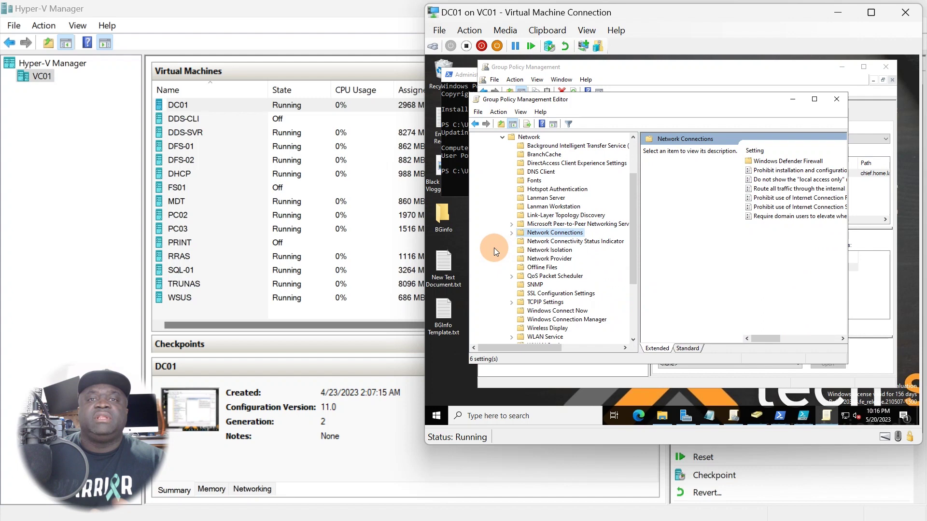
left_click(512, 233)
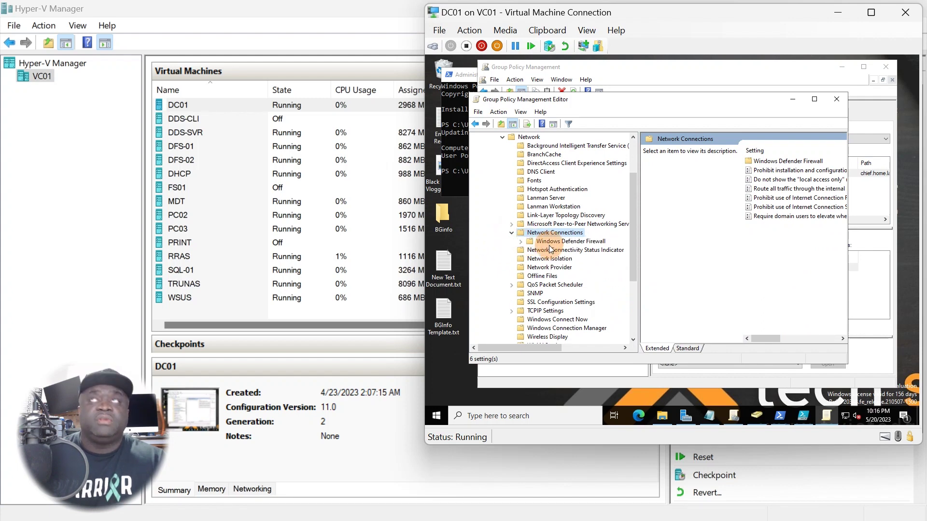
left_click(550, 242)
left_click(520, 242)
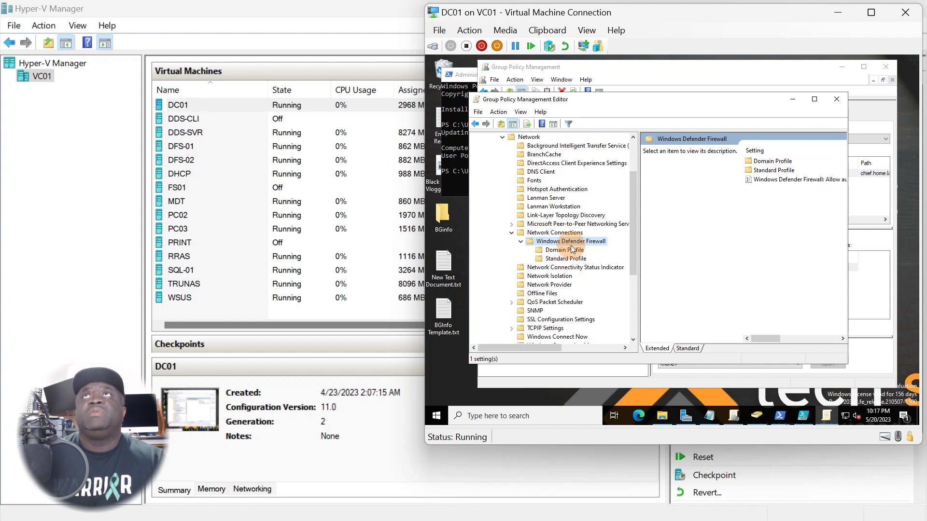
left_click(568, 250)
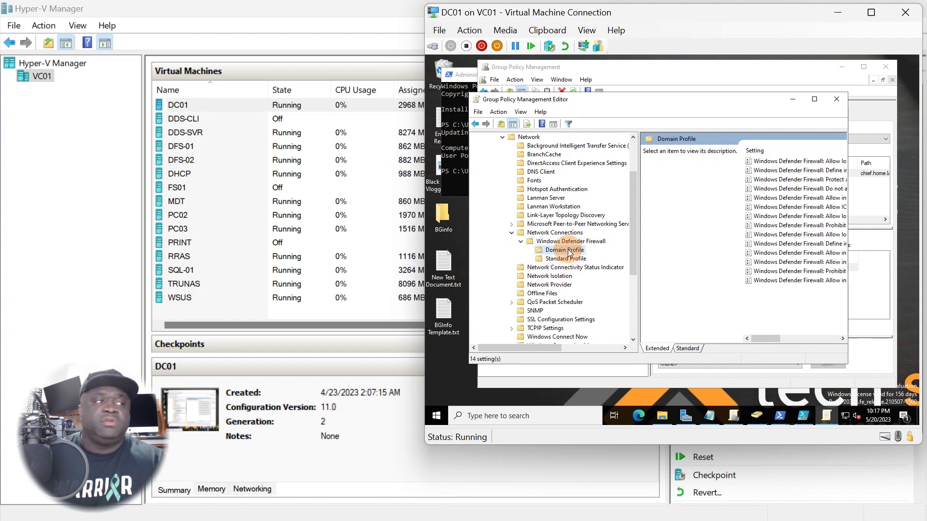
right_click(569, 251)
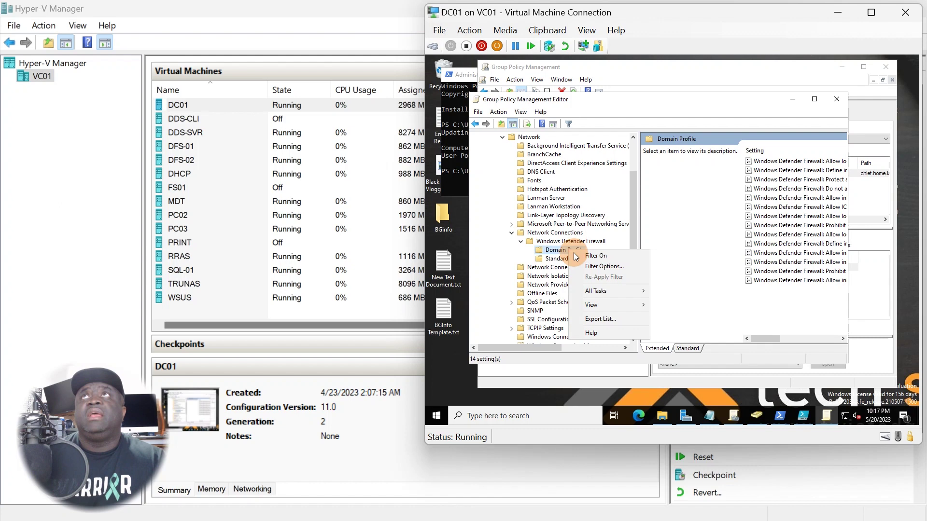
left_click(687, 223)
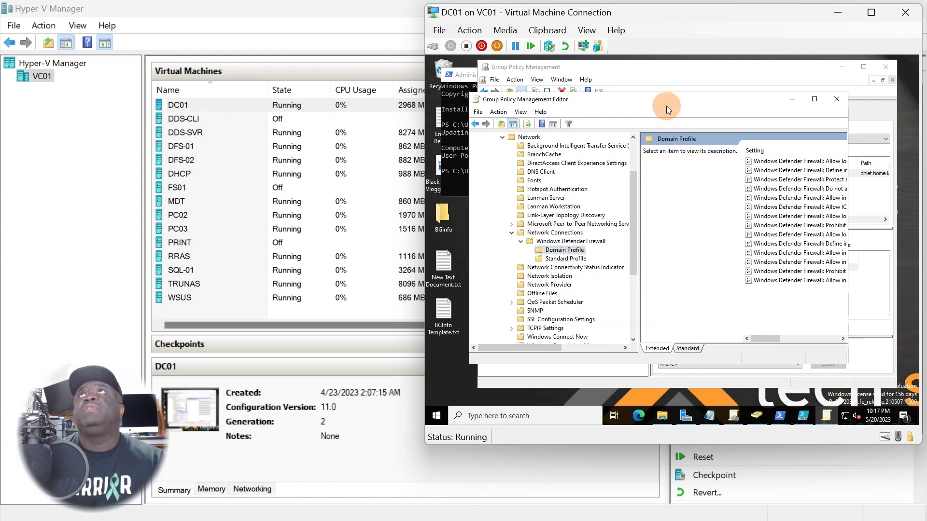
Minimize Group Policy Management and widen the editor so full setting names show
left_click_drag(666, 106, 639, 114)
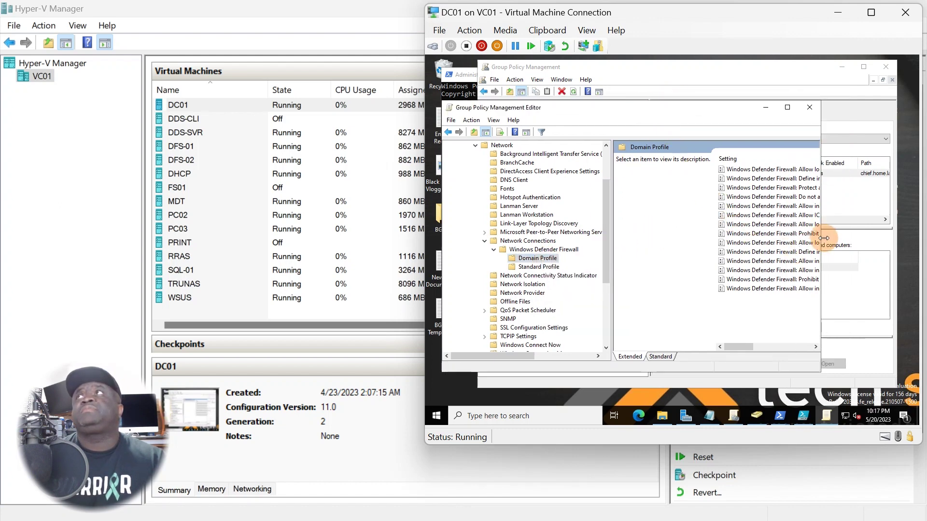
left_click(831, 230)
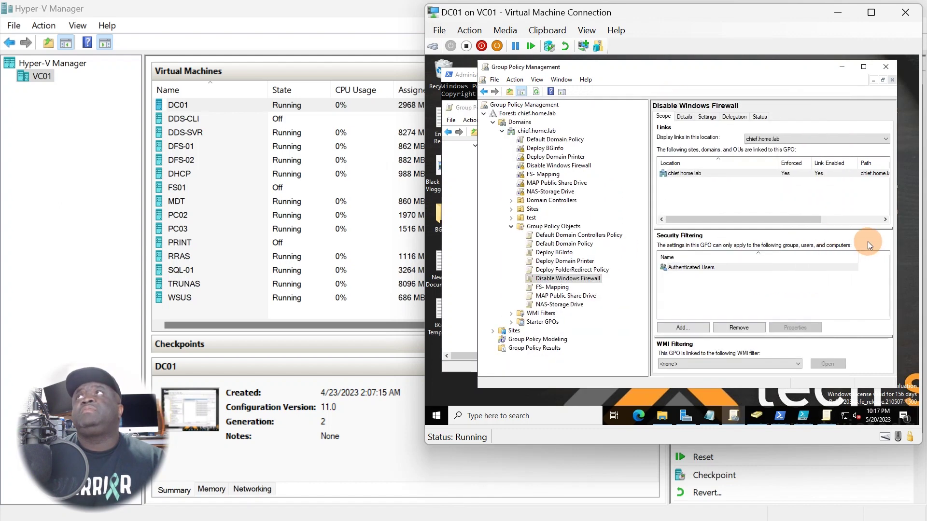
left_click(841, 67)
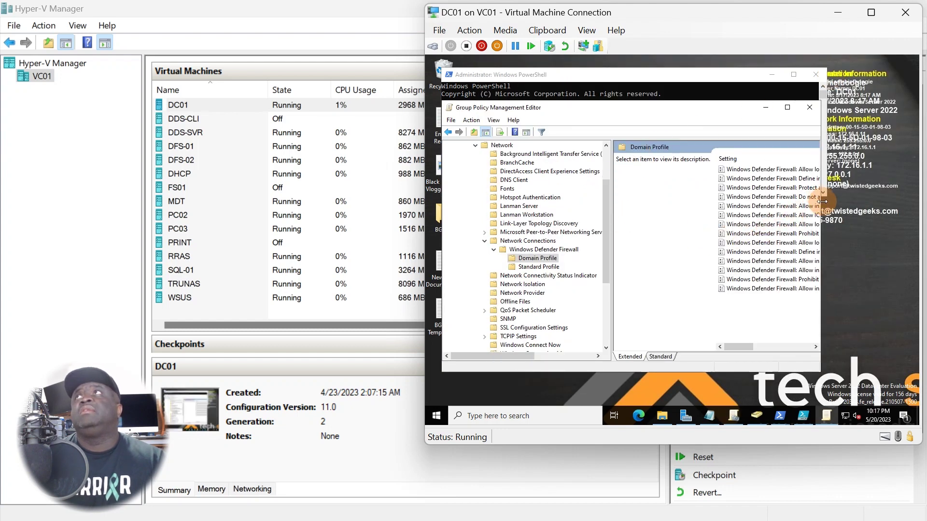
left_click_drag(820, 199, 908, 213)
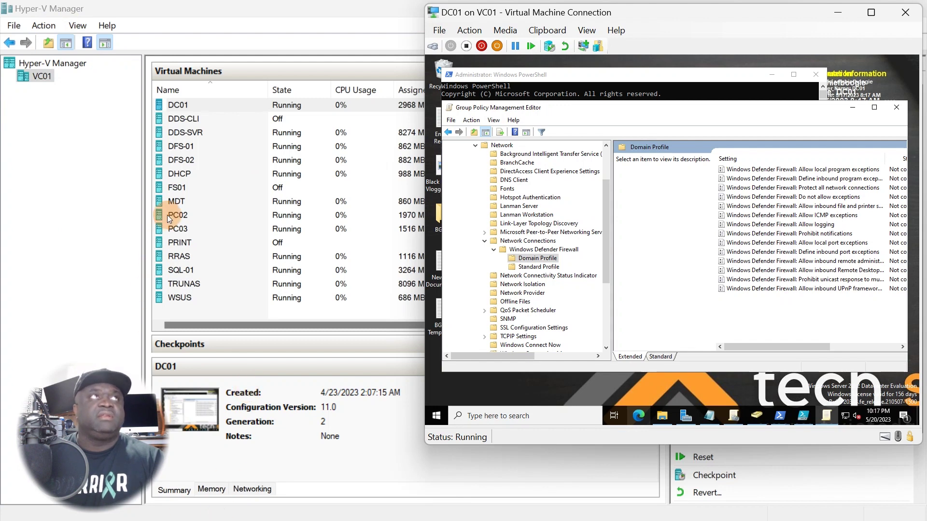
Set Domain Profile 'Protect all network connections' to Disabled and apply it
left_click(830, 190)
double_click(831, 190)
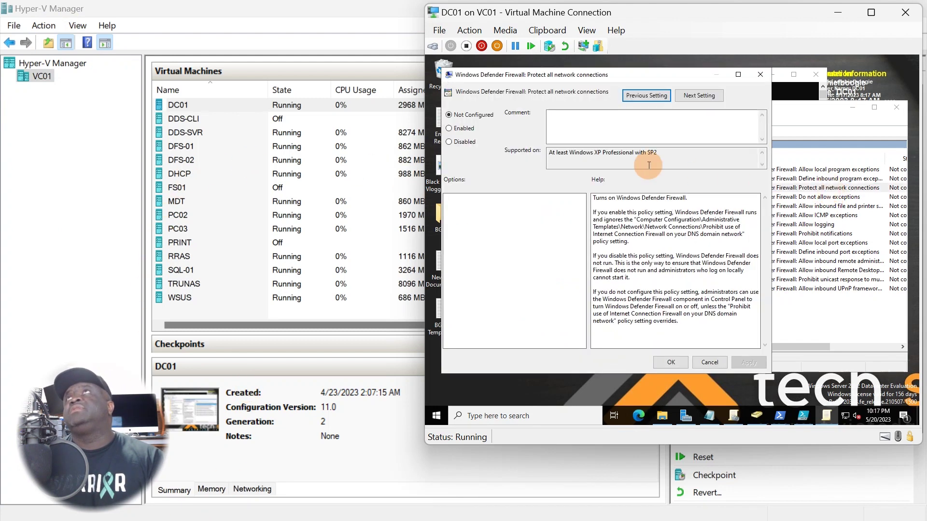
left_click(452, 143)
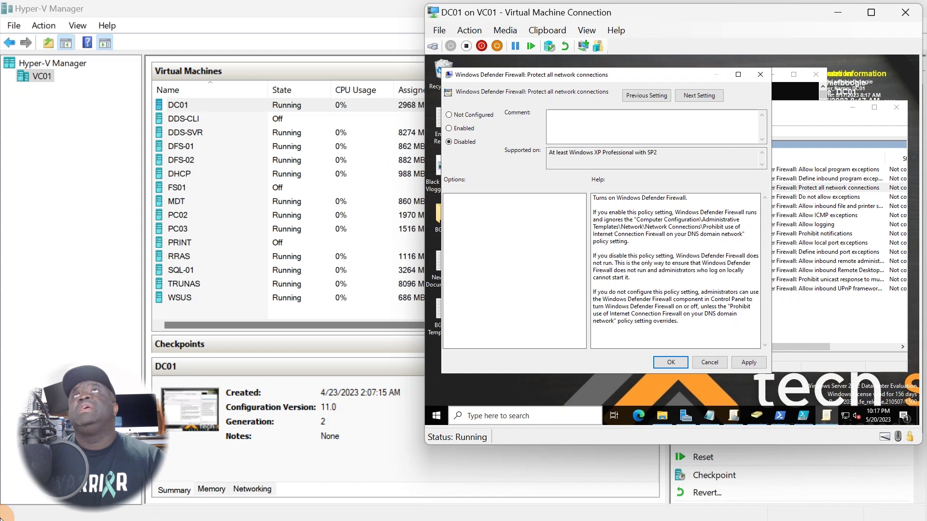
left_click(746, 362)
left_click(675, 365)
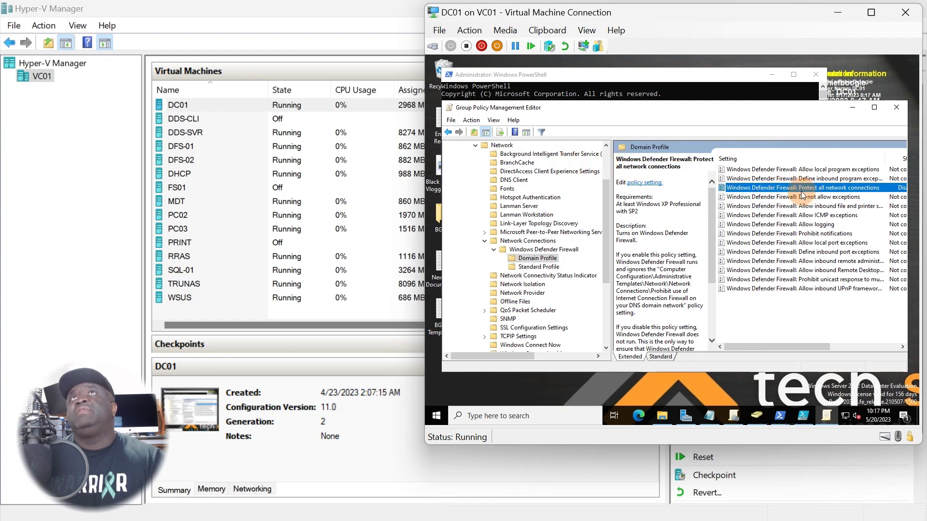
Set Standard Profile 'Windows Defender Firewall: Protect all network connections' to Disabled
left_click(546, 268)
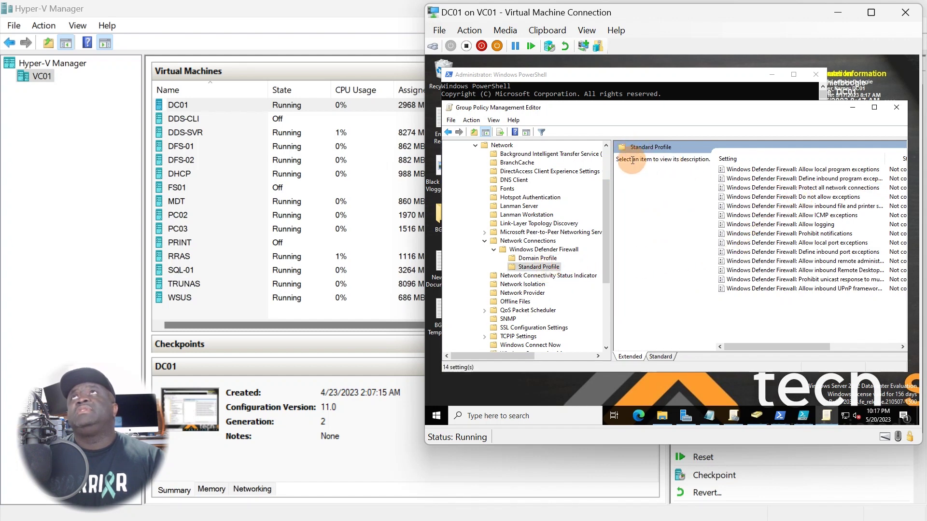
double_click(823, 189)
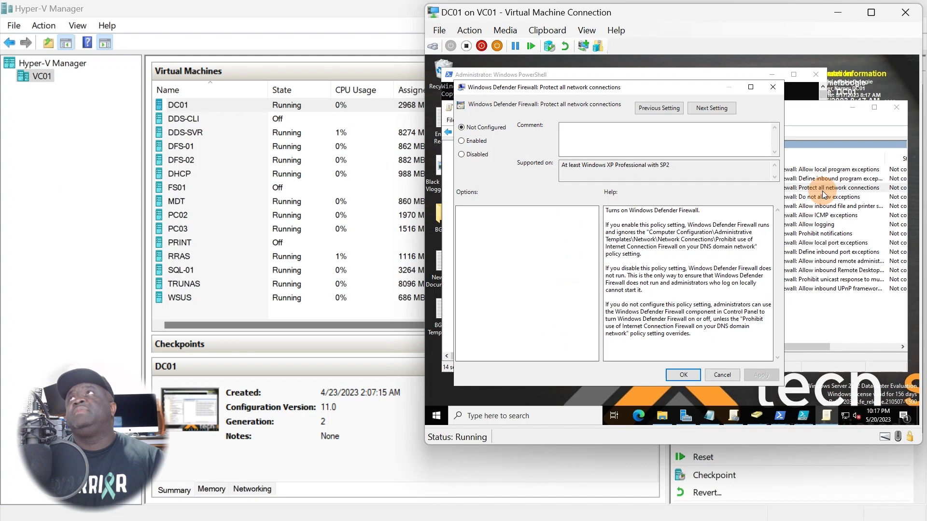
left_click(488, 154)
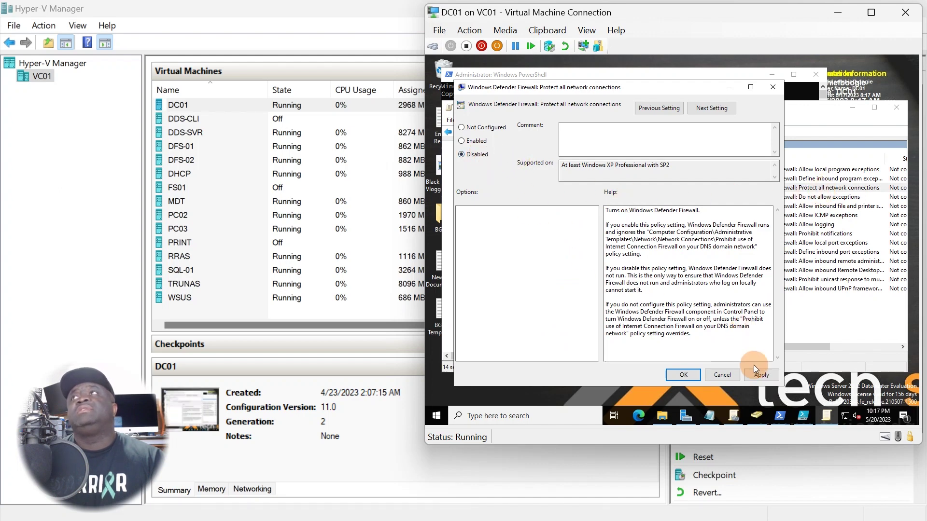
left_click(682, 375)
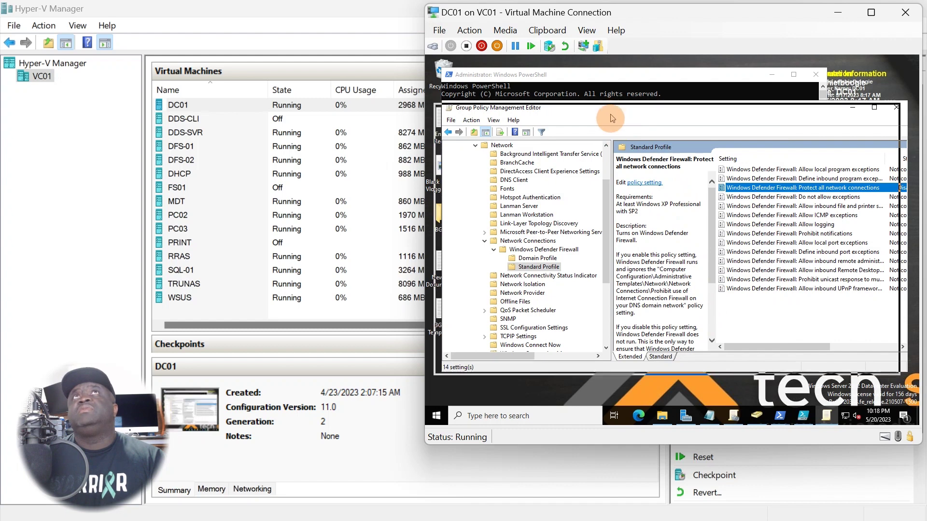
left_click_drag(459, 117, 452, 130)
left_click_drag(504, 369, 520, 380)
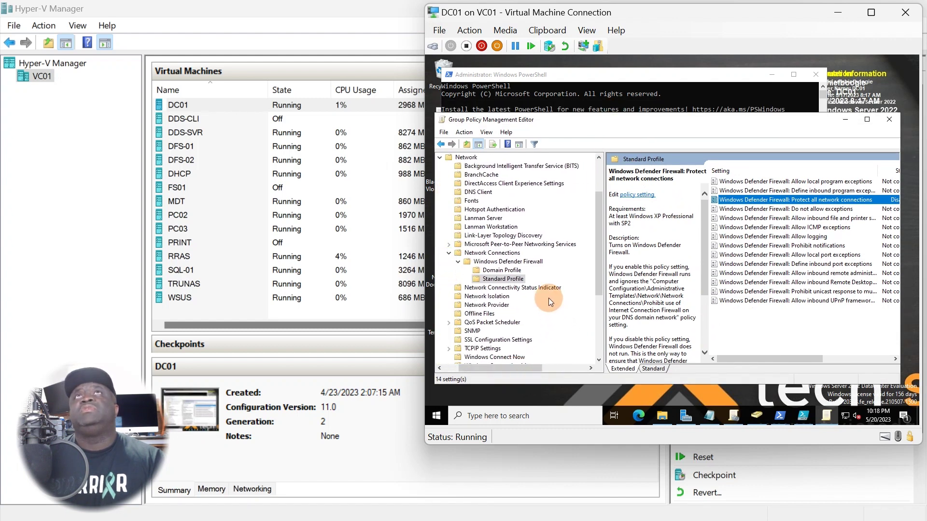
left_click(504, 263)
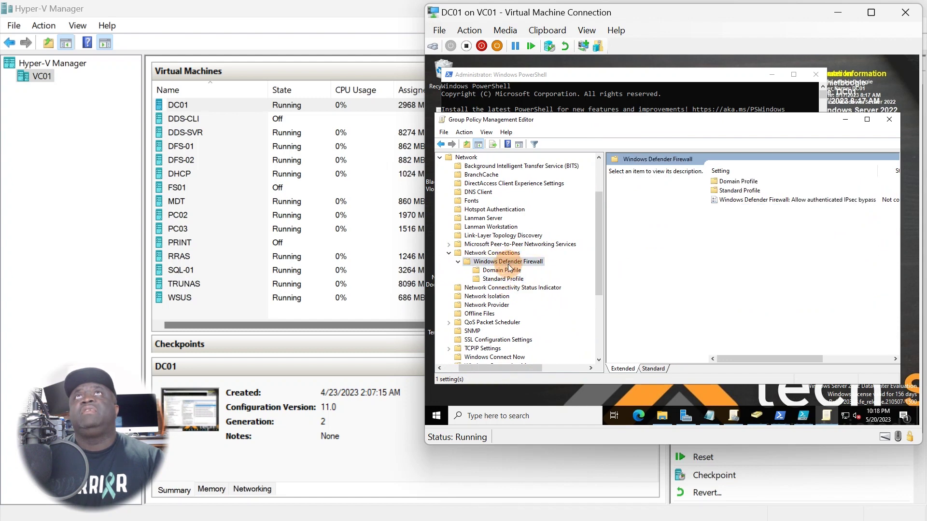
left_click(516, 282)
left_click(502, 270)
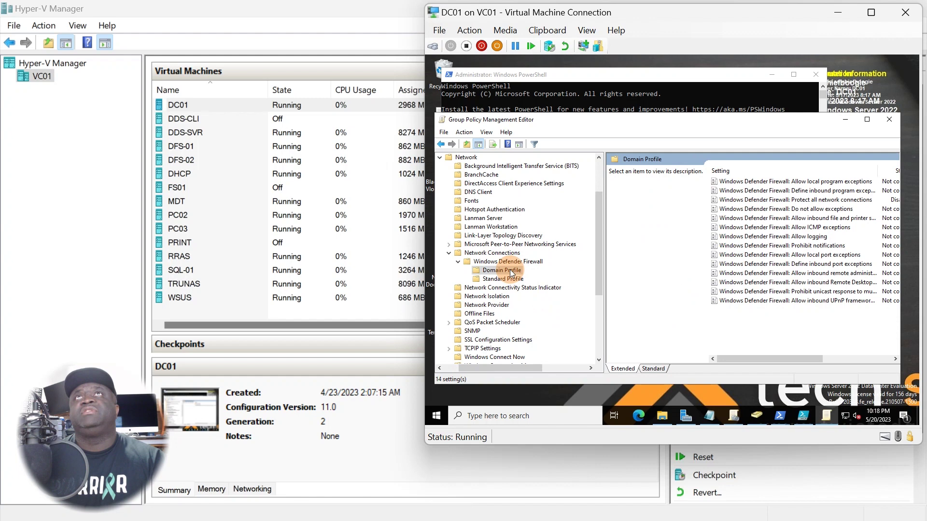
left_click(503, 279)
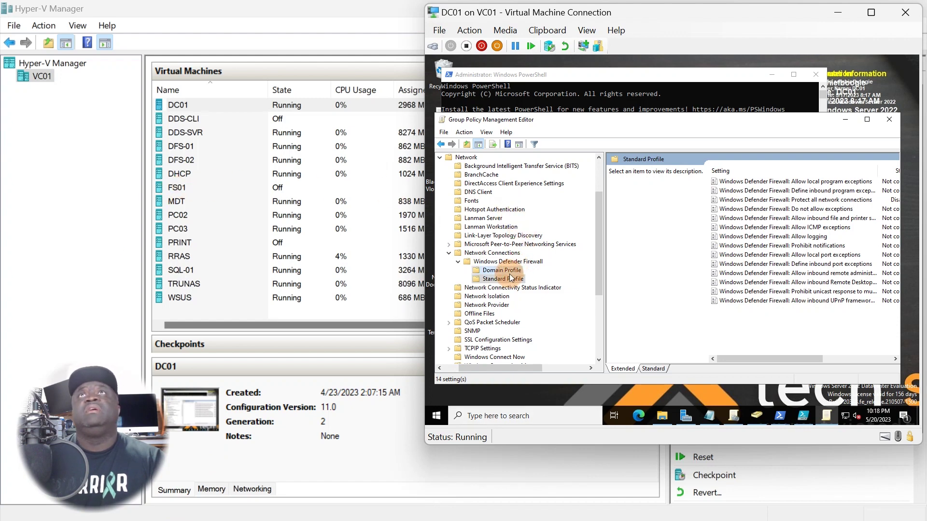
left_click(510, 272)
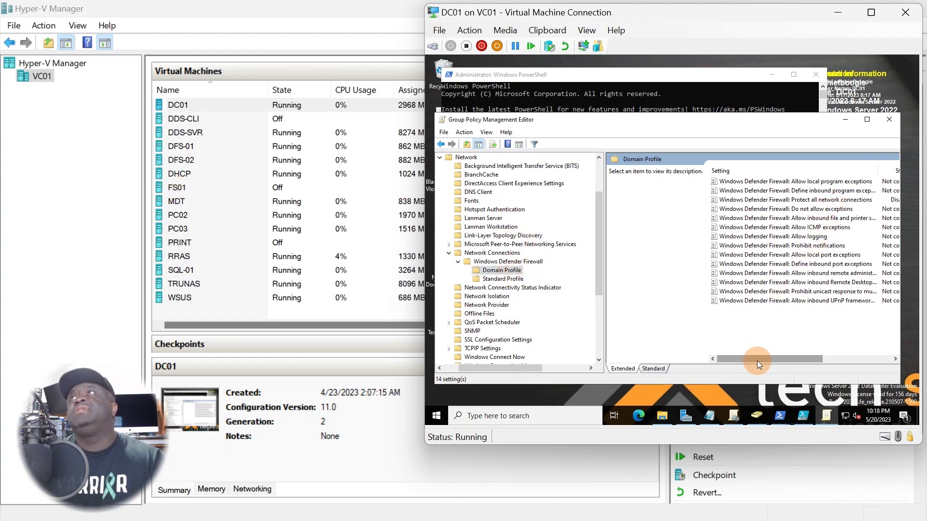
left_click_drag(757, 361, 788, 358)
double_click(778, 199)
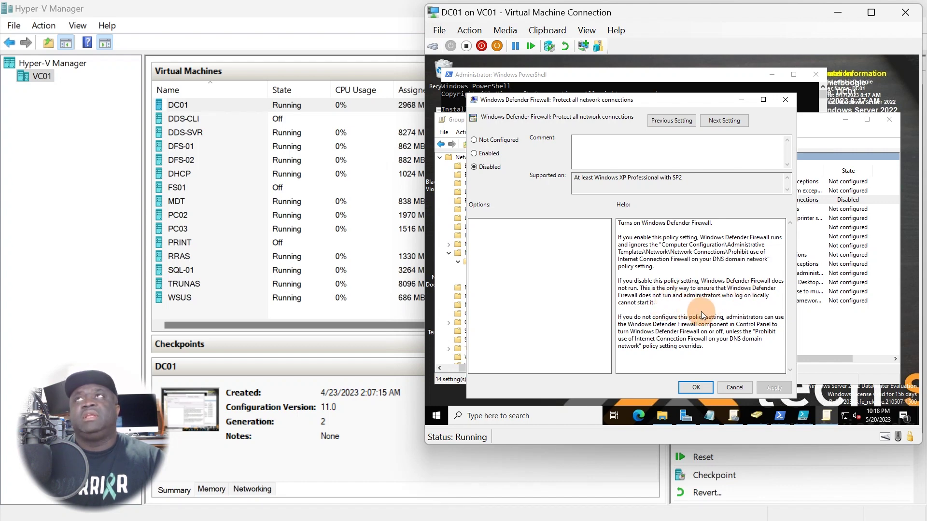
left_click(734, 388)
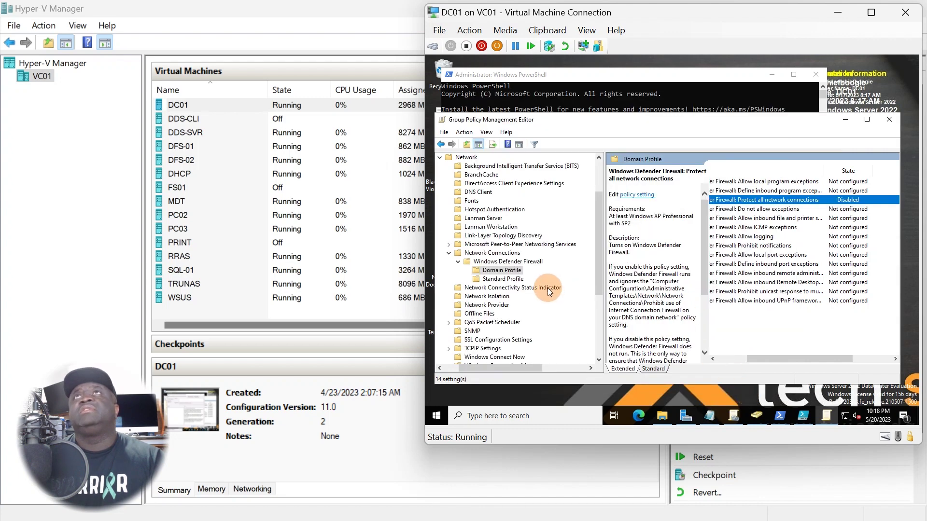
left_click(521, 282)
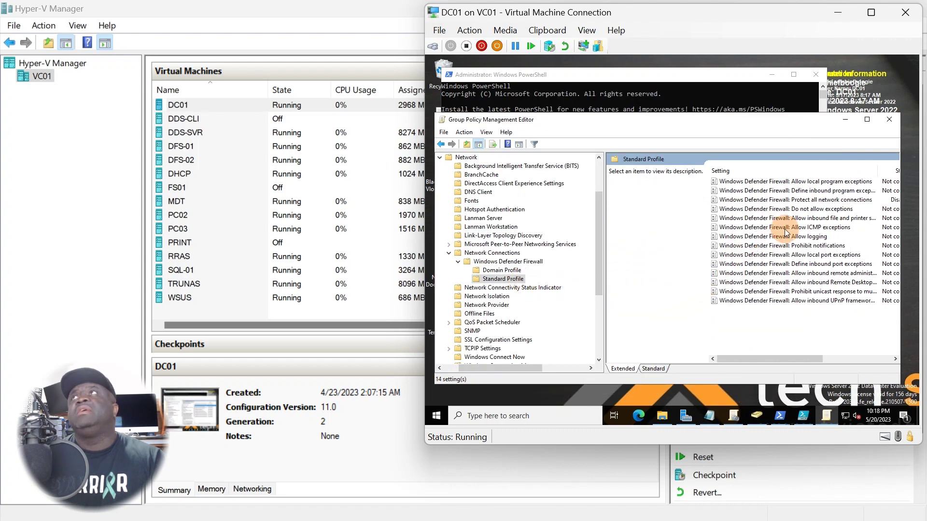
double_click(823, 200)
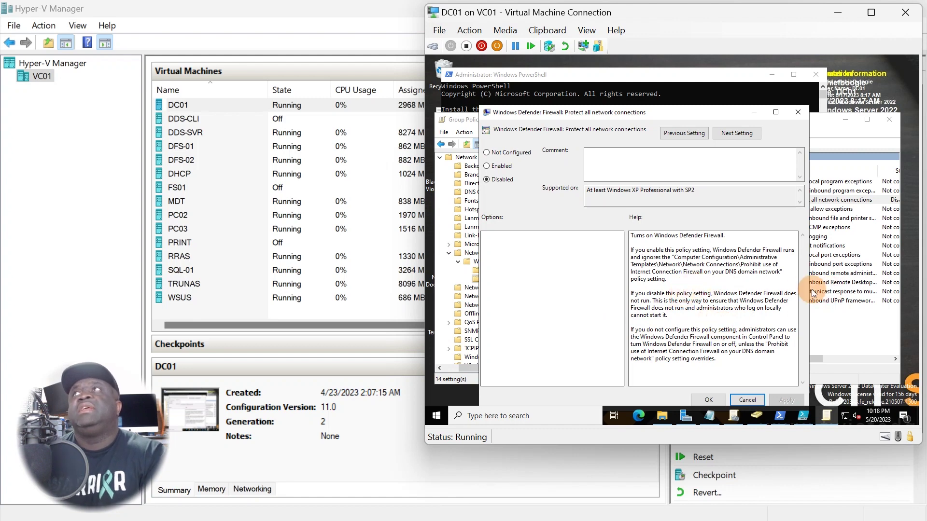
left_click(708, 400)
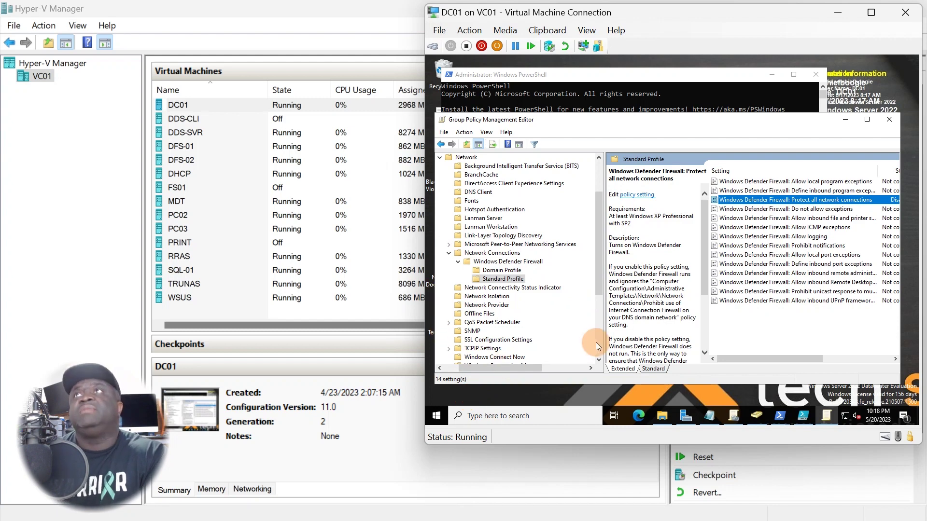
Close the policy editor and minimize the PowerShell console after gpupdate /force finished
scroll(638, 318, "down", 3)
scroll(638, 319, "down", 2)
scroll(555, 251, "up", 1)
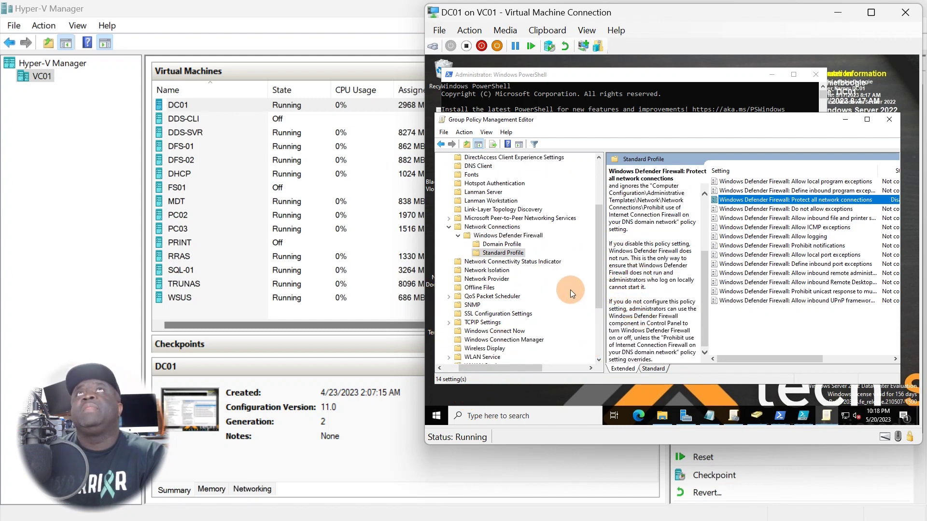
left_click(891, 120)
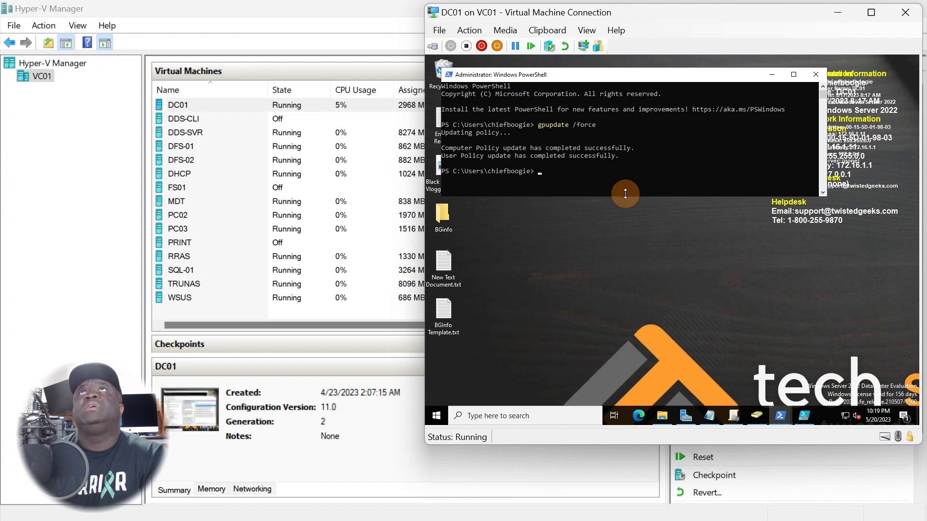
left_click(774, 76)
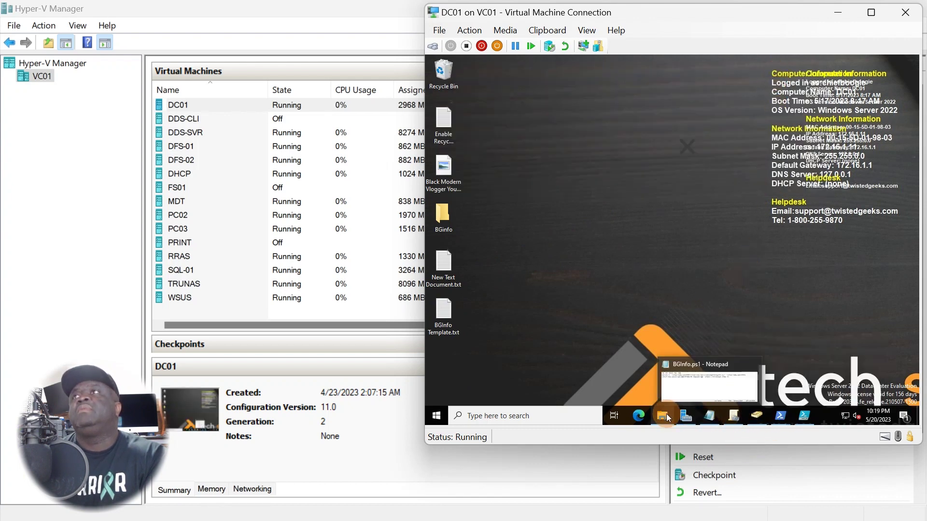
Add Domain Computers to the Disable Windows Firewall GPO's security filtering
left_click(735, 416)
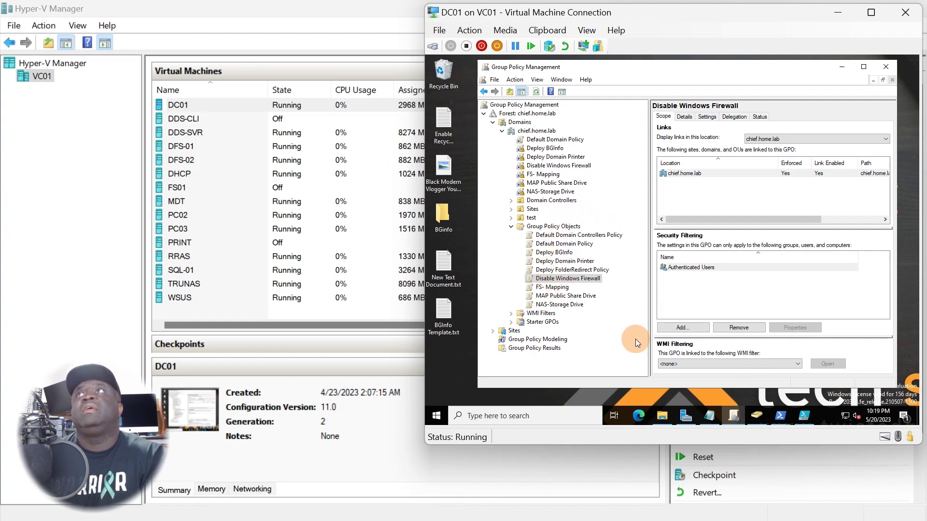
left_click(697, 328)
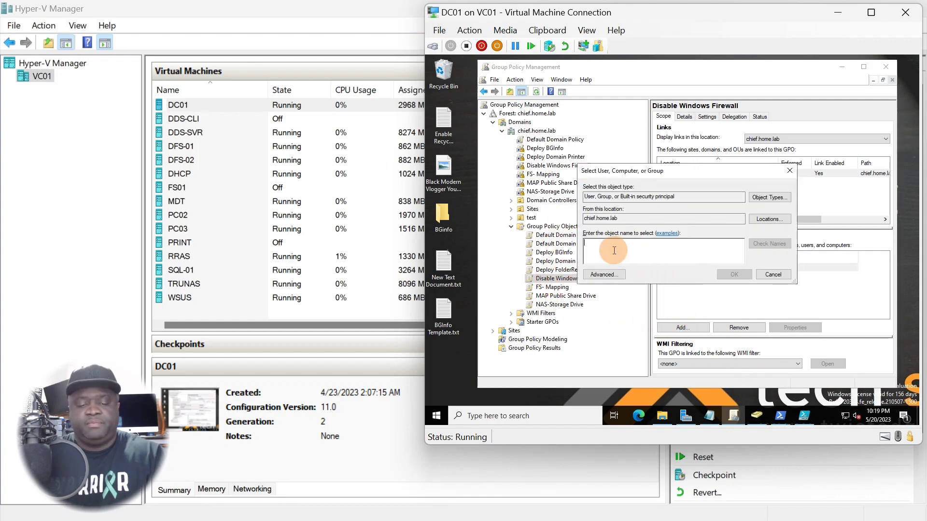
left_click(609, 278)
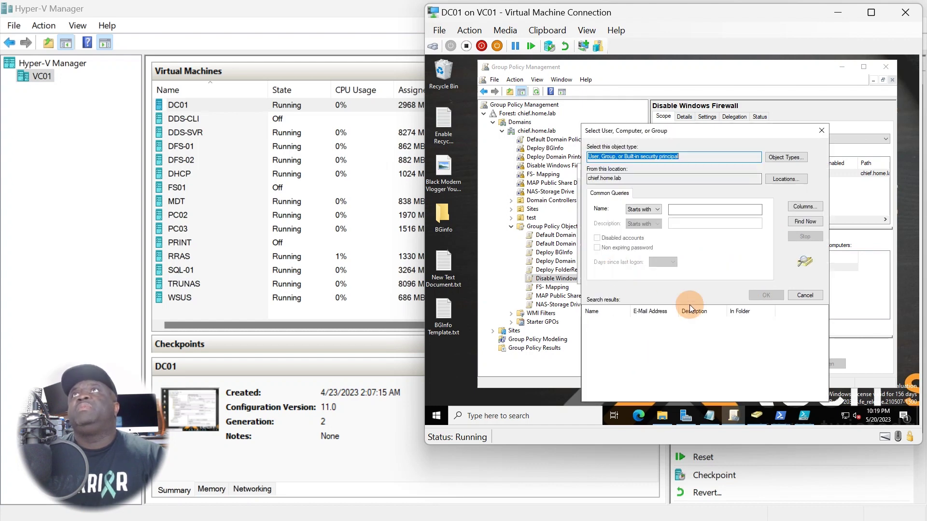
left_click(791, 221)
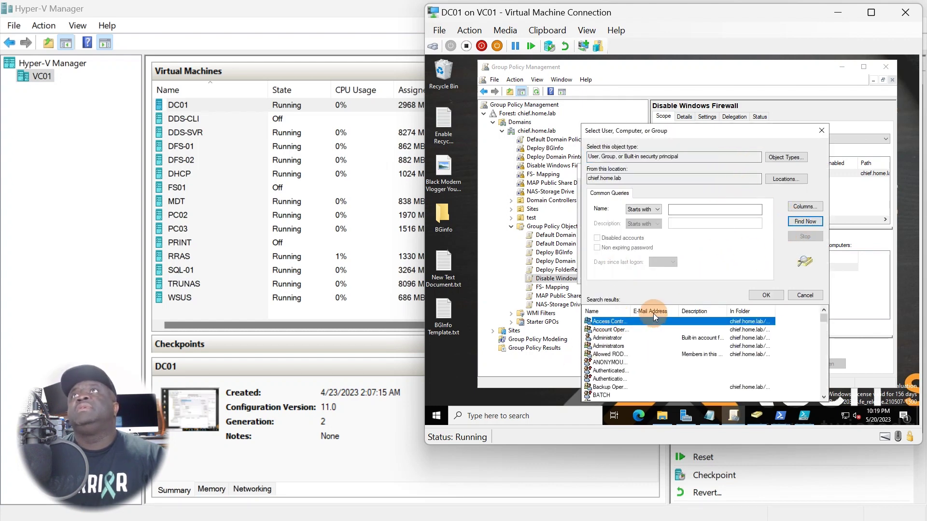
left_click_drag(631, 310, 682, 313)
scroll(642, 366, "down", 5)
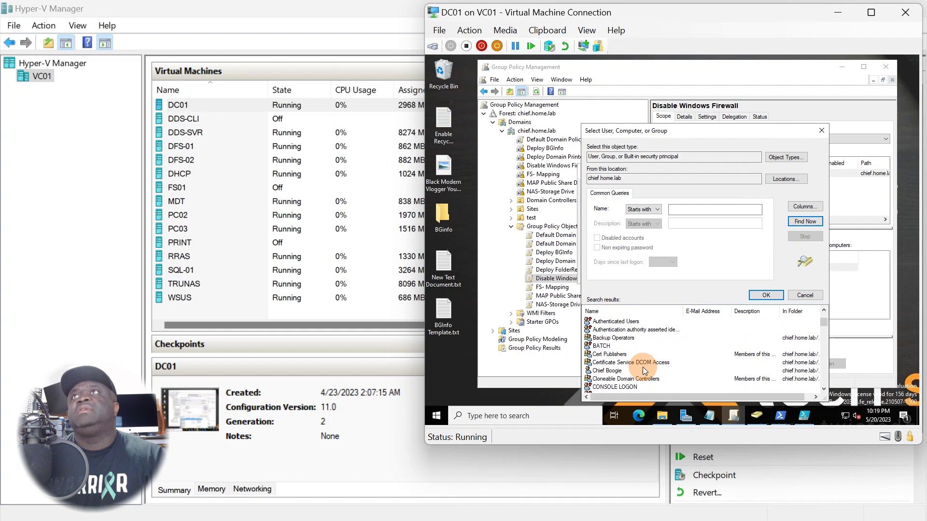
scroll(639, 371, "down", 1)
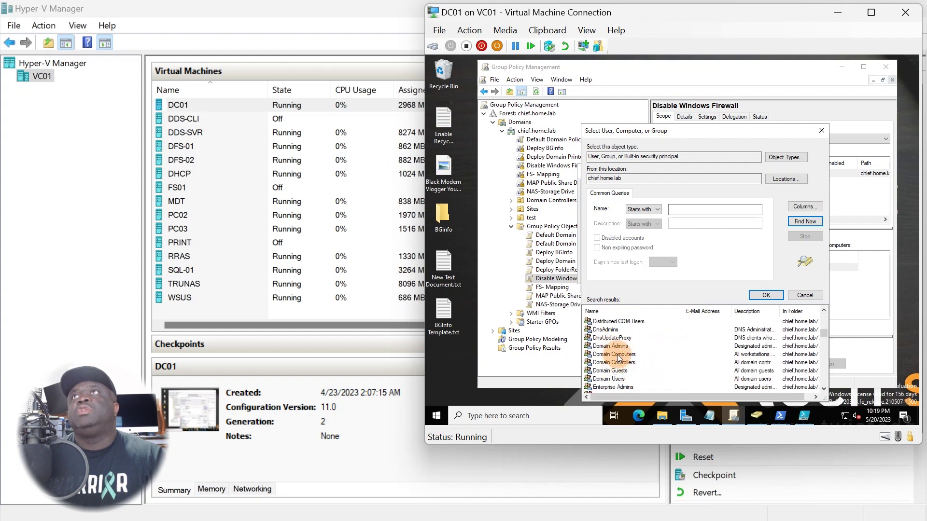
double_click(617, 354)
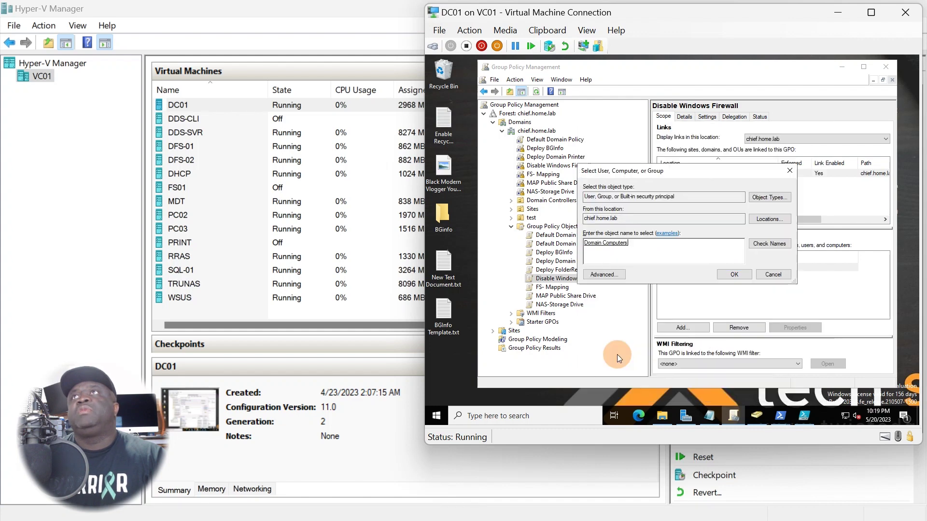
left_click(734, 274)
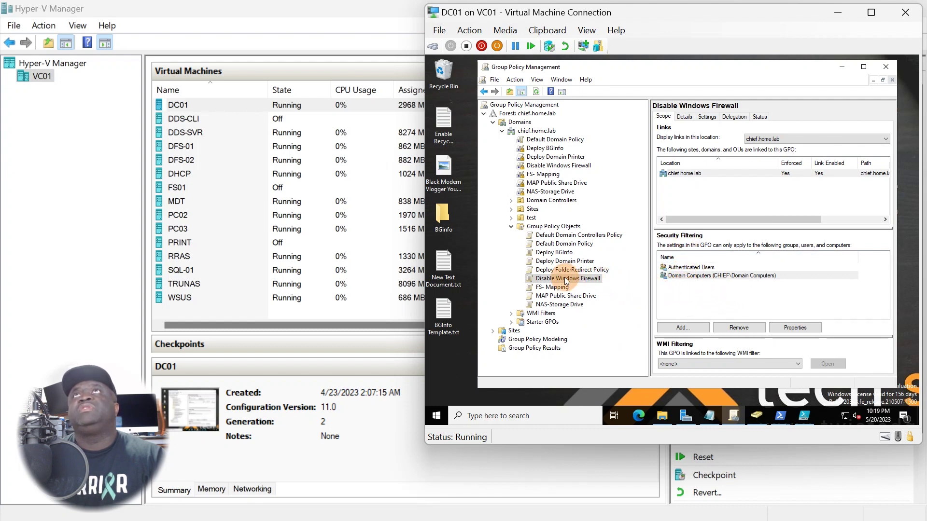
Add Domain Users to the security filtering too, then refresh the view
left_click(681, 267)
left_click(680, 322)
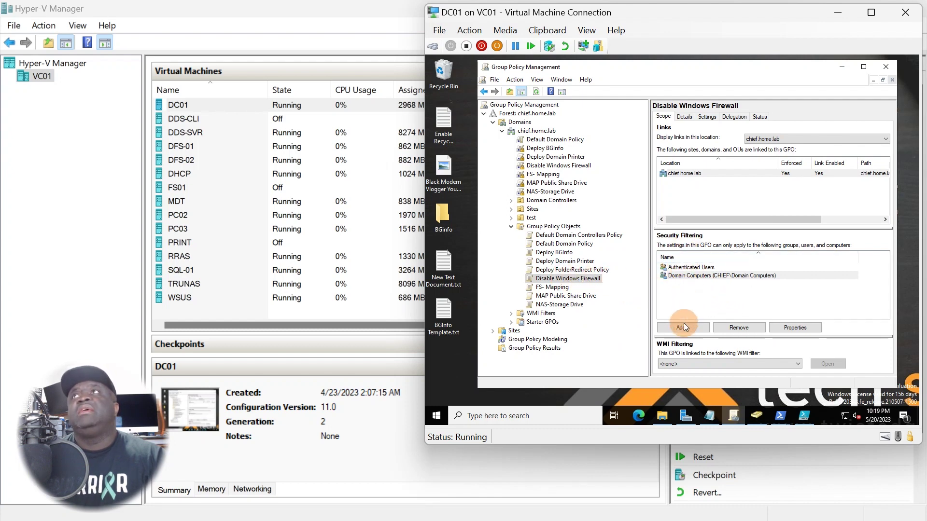
left_click(604, 275)
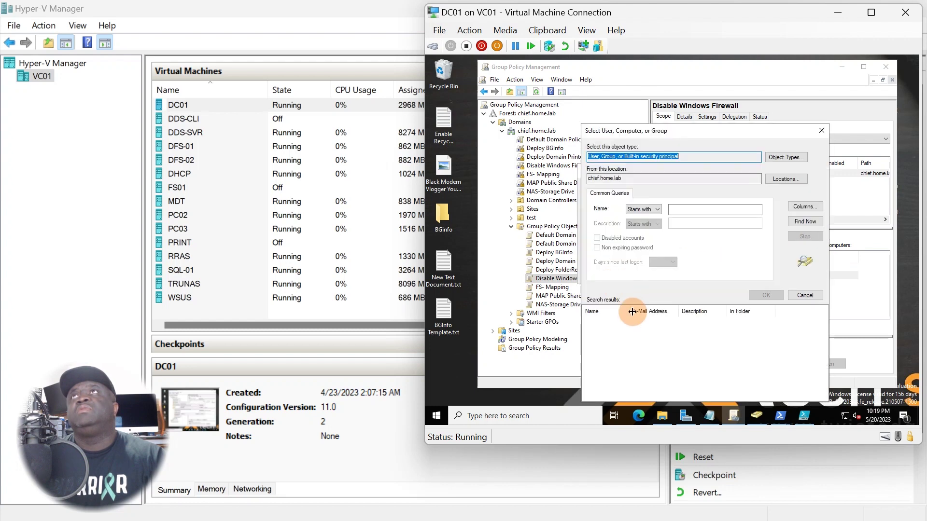
left_click(805, 221)
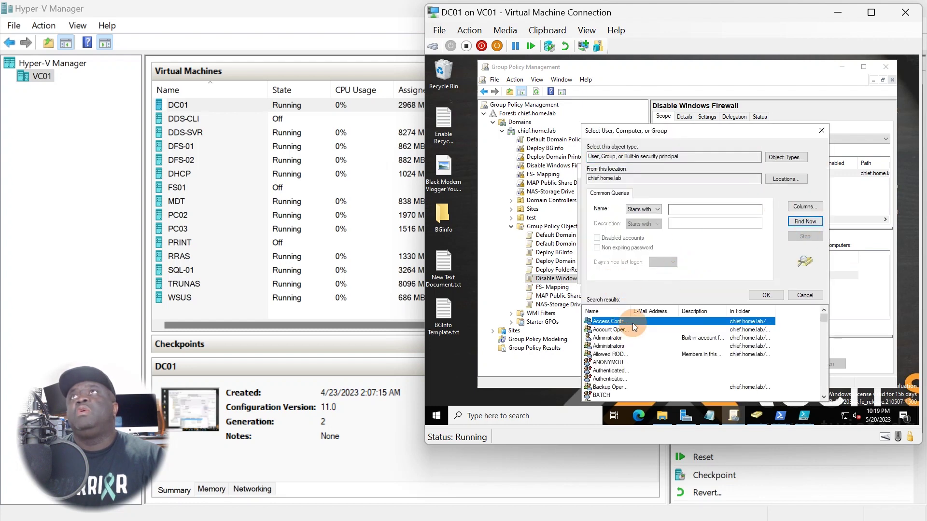
left_click_drag(704, 309, 706, 309)
scroll(653, 359, "down", 4)
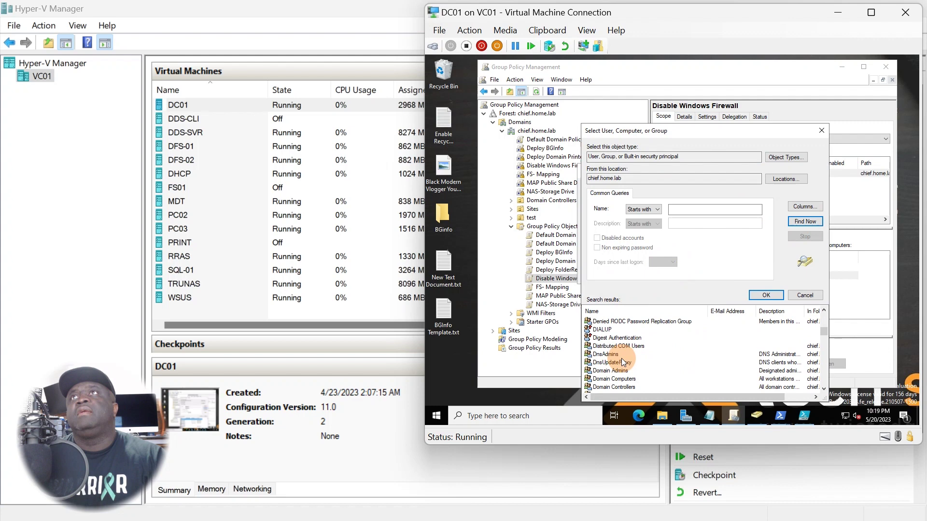
scroll(620, 363, "down", 1)
double_click(612, 378)
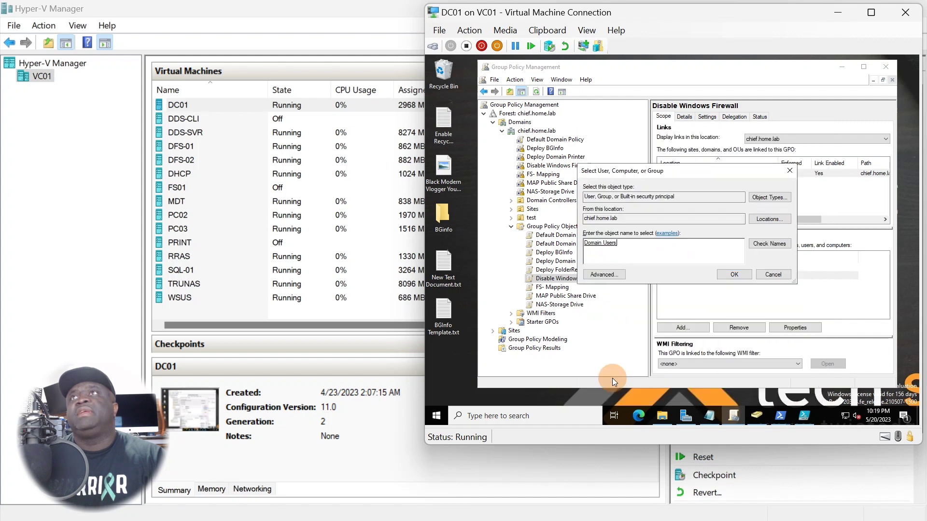
left_click(728, 277)
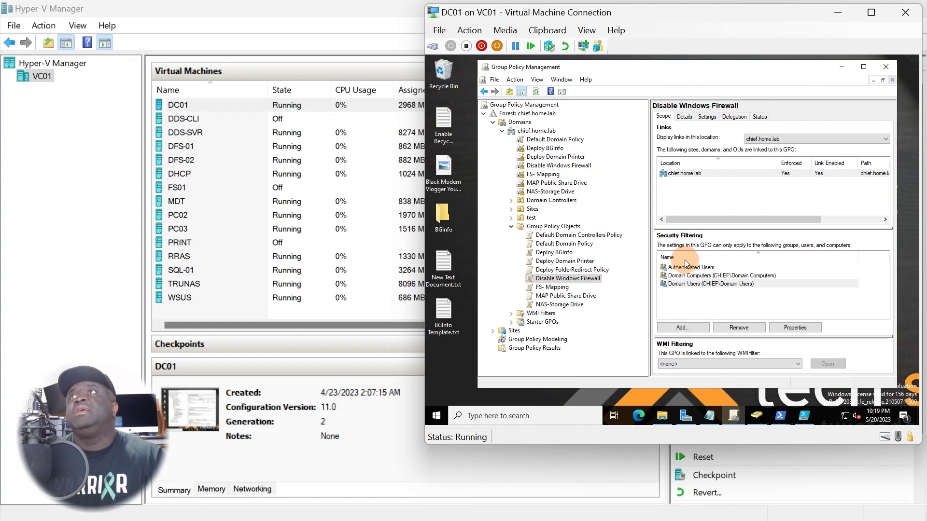
left_click_drag(718, 69, 699, 75)
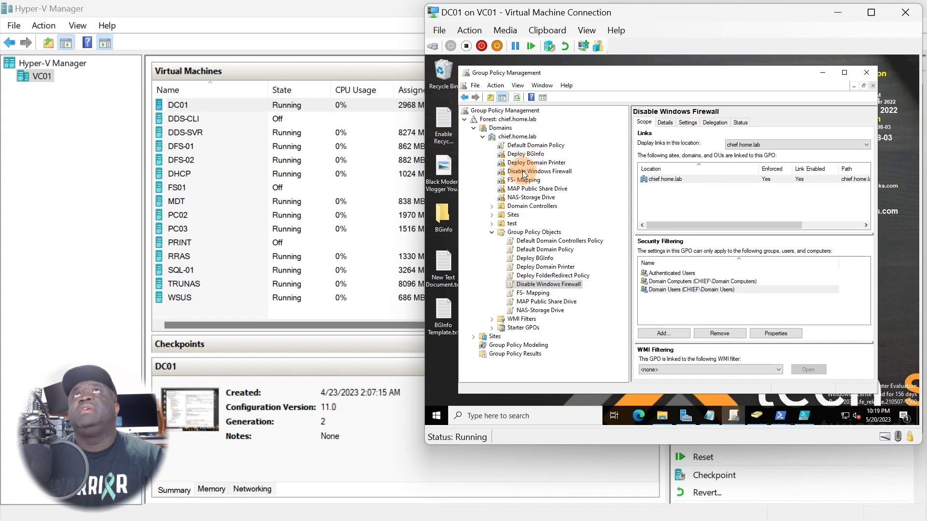
left_click(516, 97)
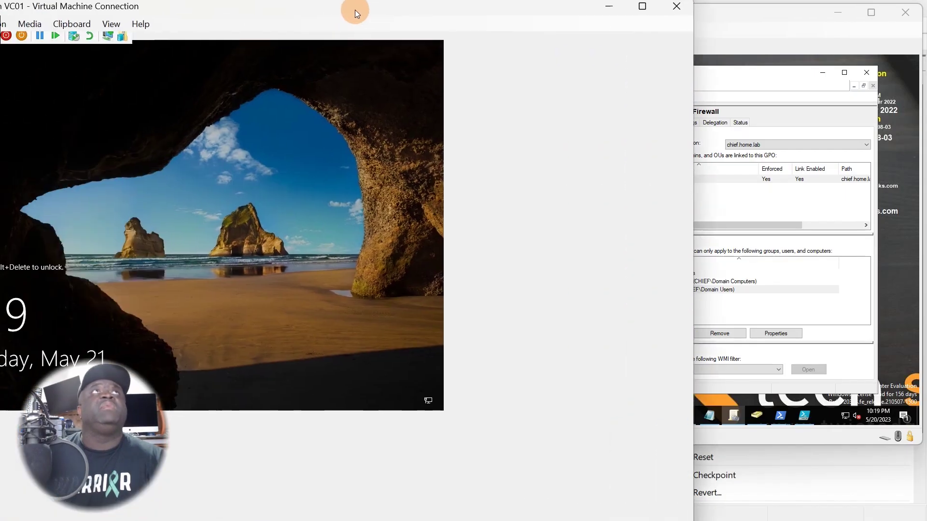
Bring up the WSUS VM window, send Ctrl+Alt+Delete and sign in as Administrator
left_click_drag(355, 13, 446, 5)
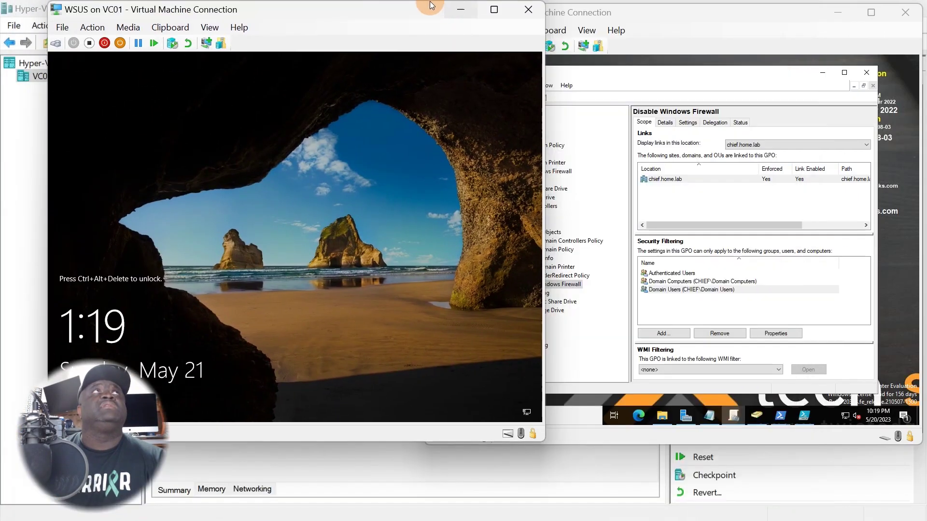
left_click_drag(389, 4, 560, 21)
left_click(231, 42)
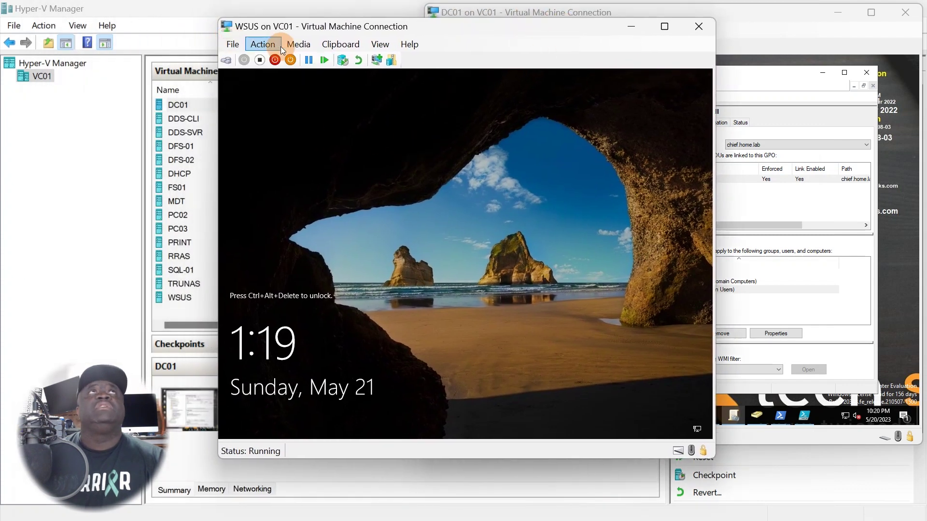
left_click(272, 58)
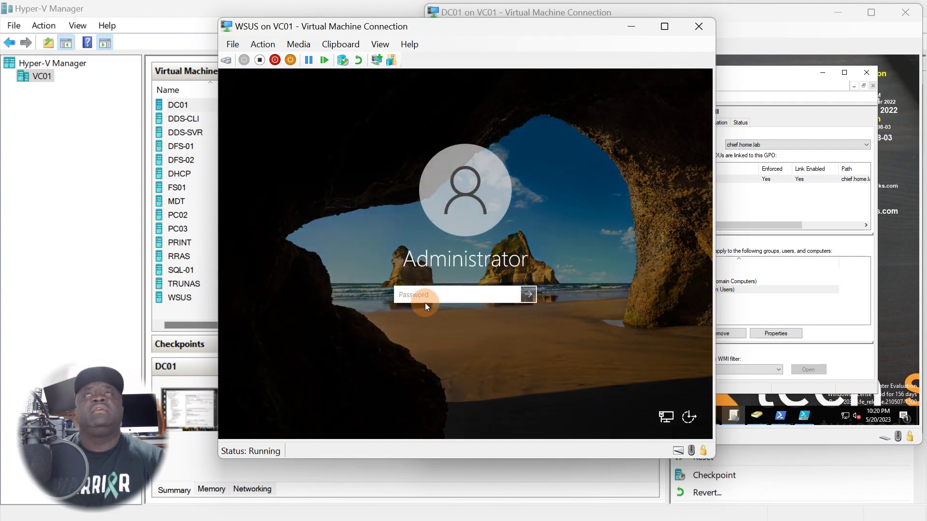
left_click(427, 298)
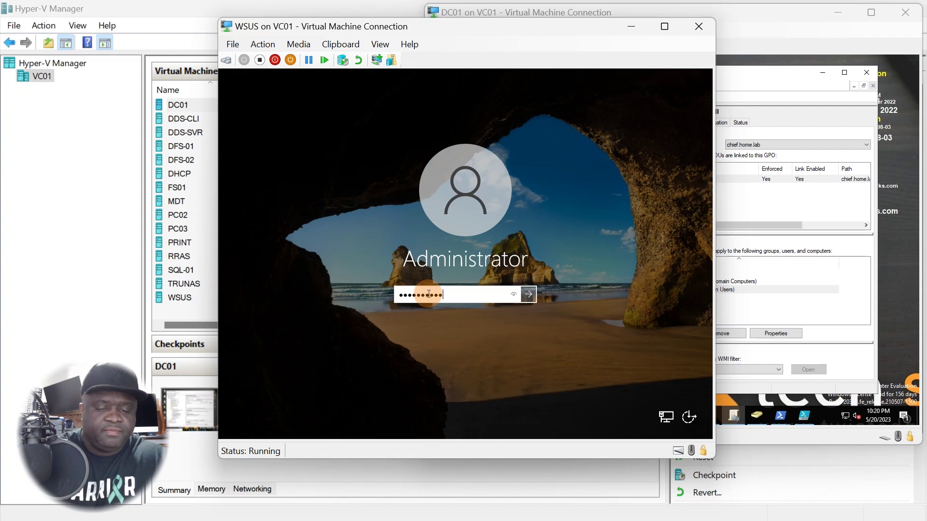
key("Return")
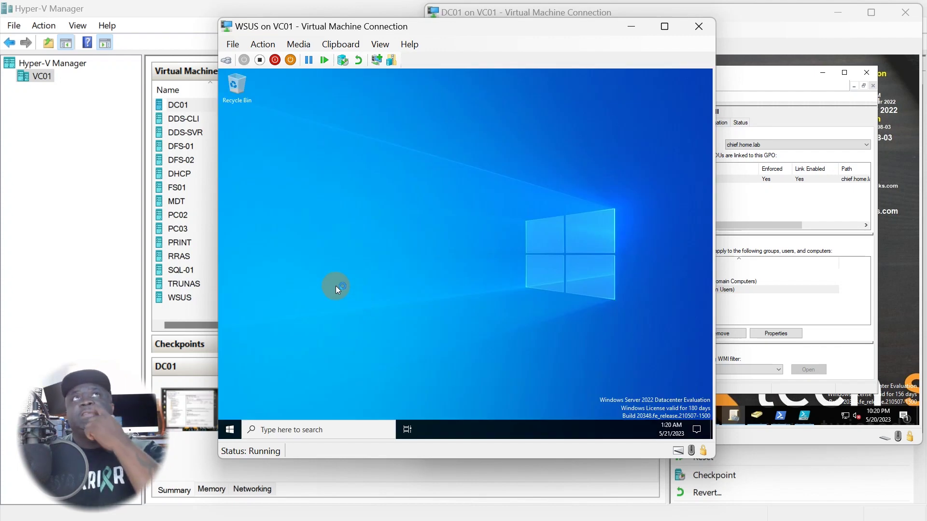
Search 'fire' from Start and launch Windows Defender Firewall with Advanced Security
left_click(234, 432)
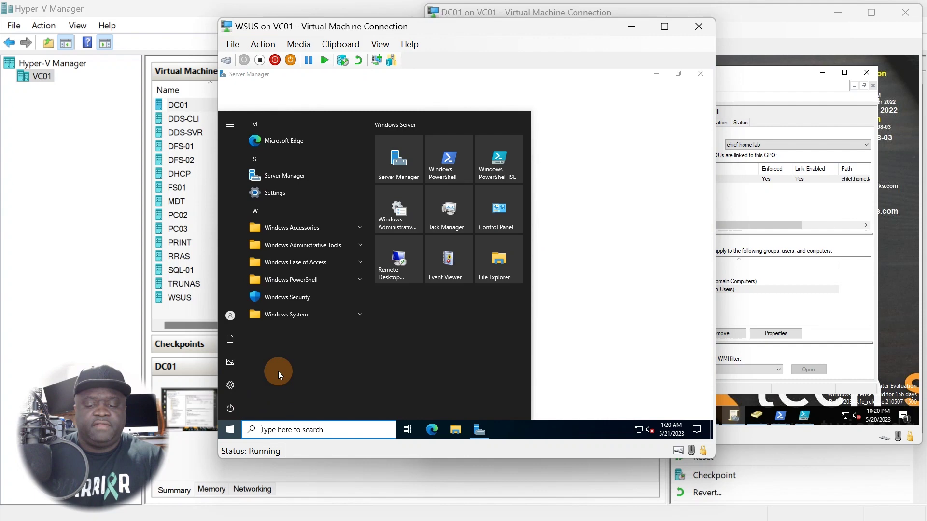
type("fire")
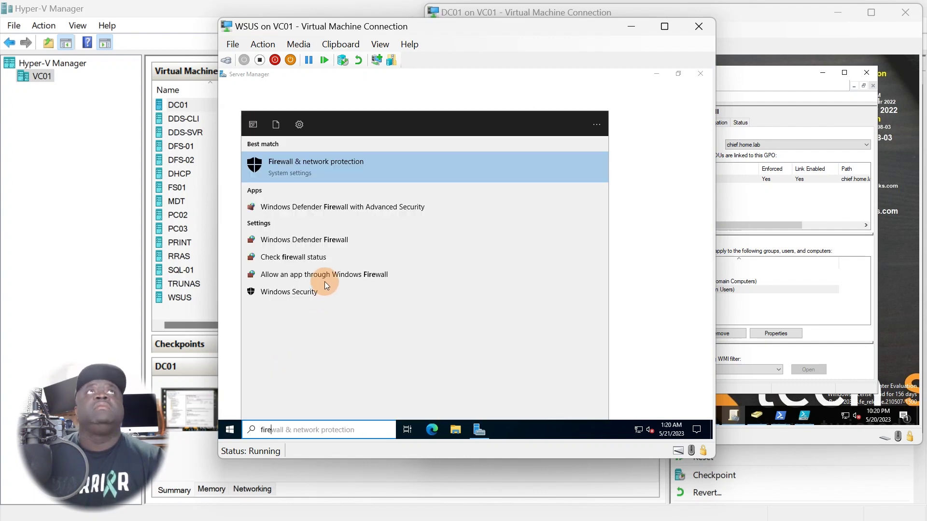
left_click(317, 207)
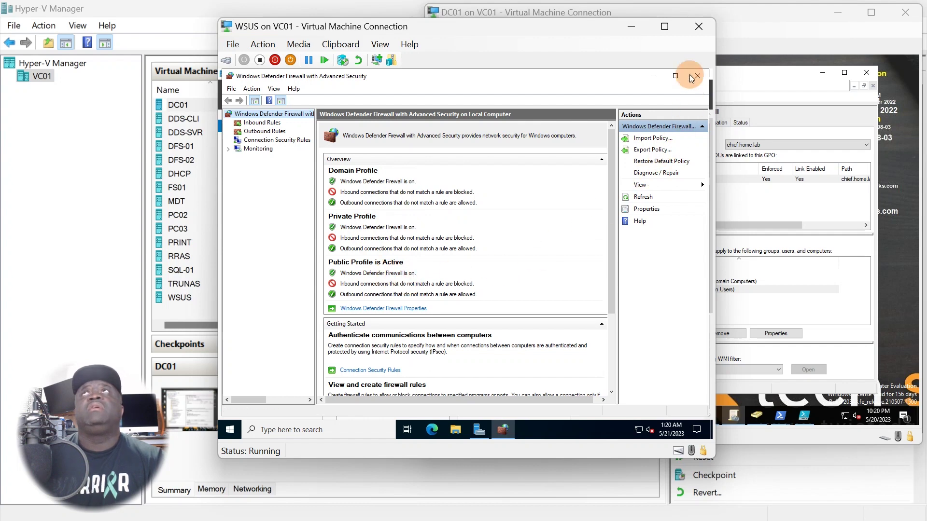
Dismiss the Windows Admin Center popup, minimize Server Manager and position the firewall window
left_click(675, 76)
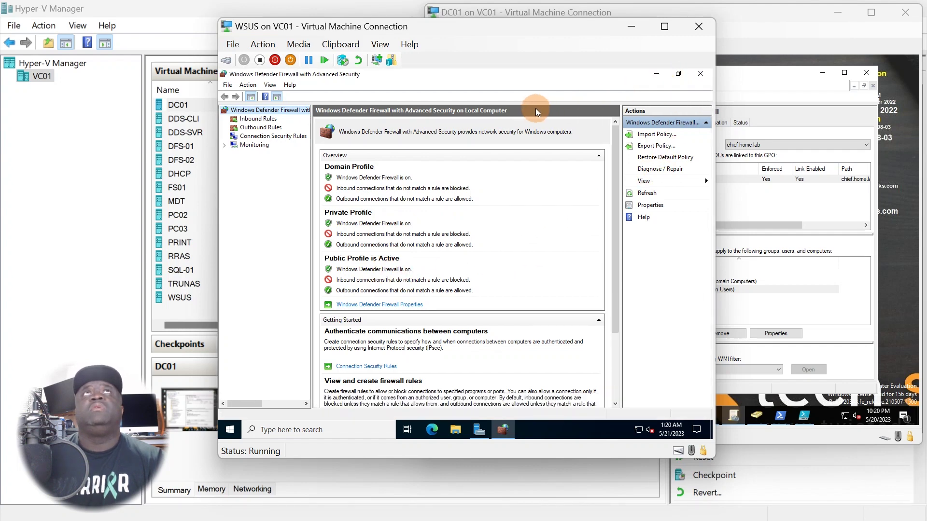
left_click(678, 74)
key("alt+F4")
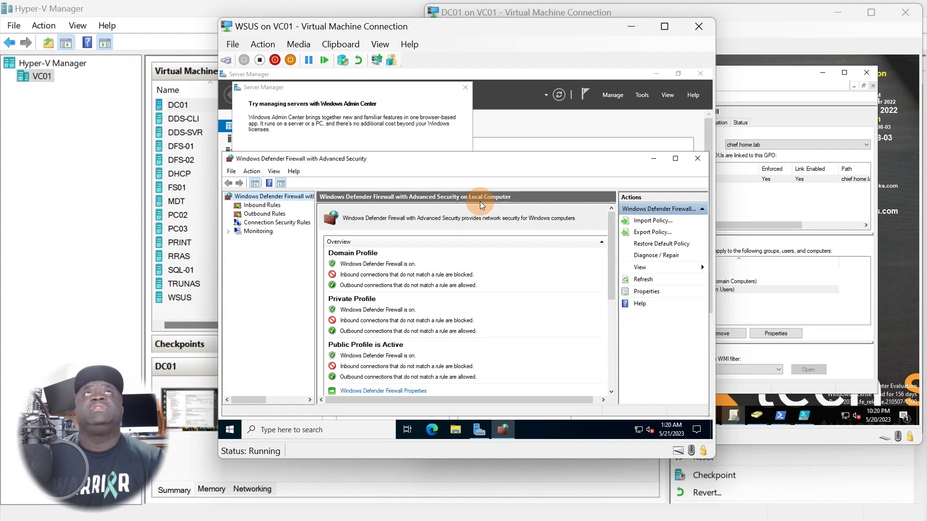
left_click(459, 90)
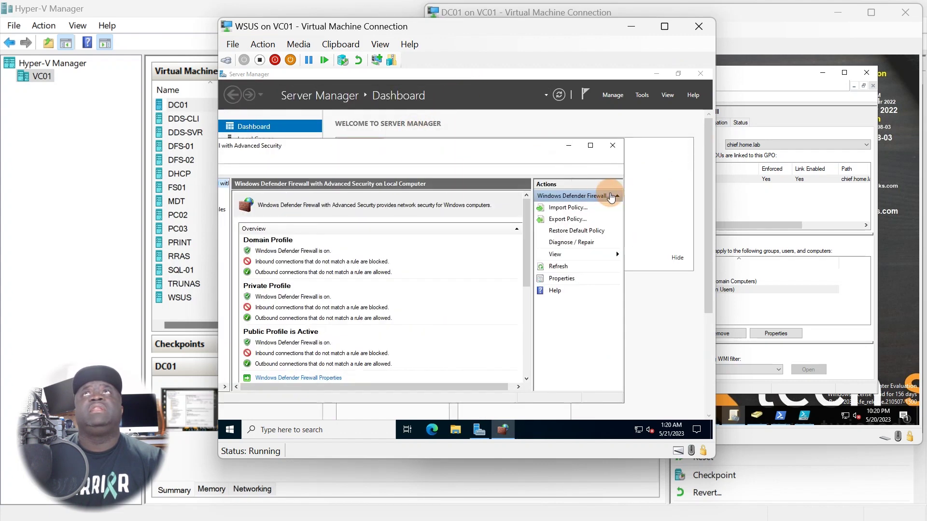
left_click_drag(618, 188, 418, 190)
left_click_drag(328, 146, 475, 142)
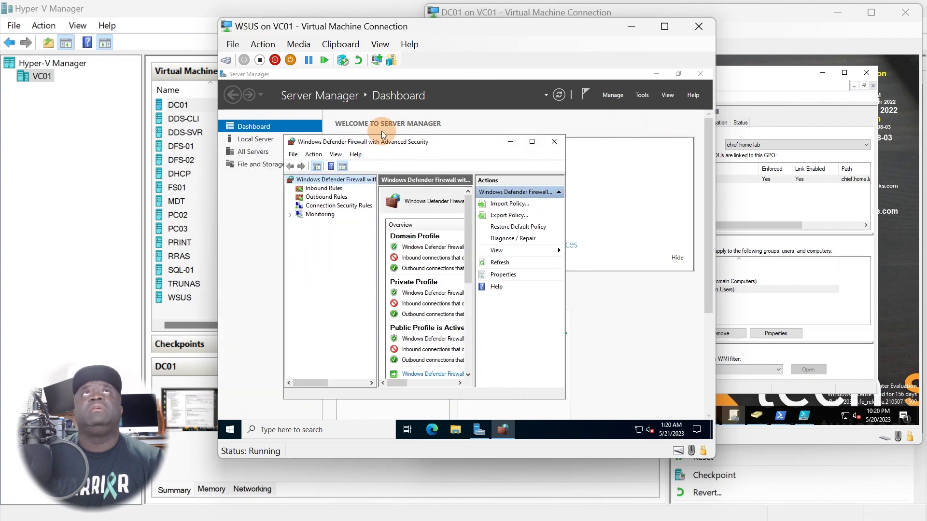
left_click(231, 146)
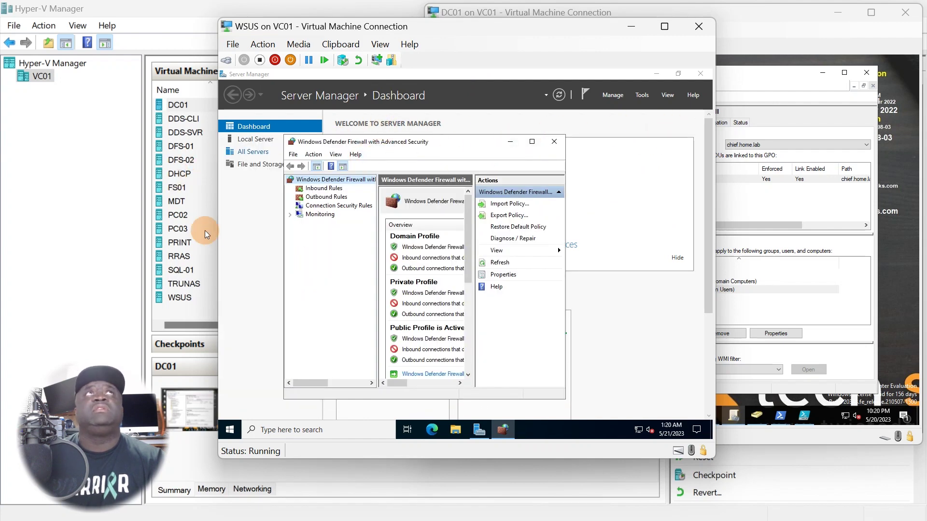
left_click(656, 74)
left_click_drag(374, 148, 366, 103)
Search 'view' from Start and open 'View your PC name' in Settings
left_click(230, 431)
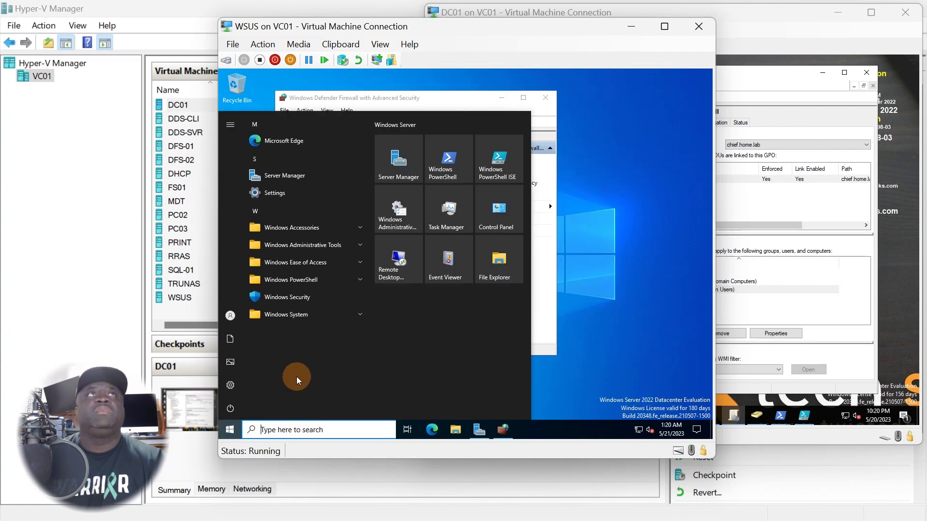
mouse_move(237, 410)
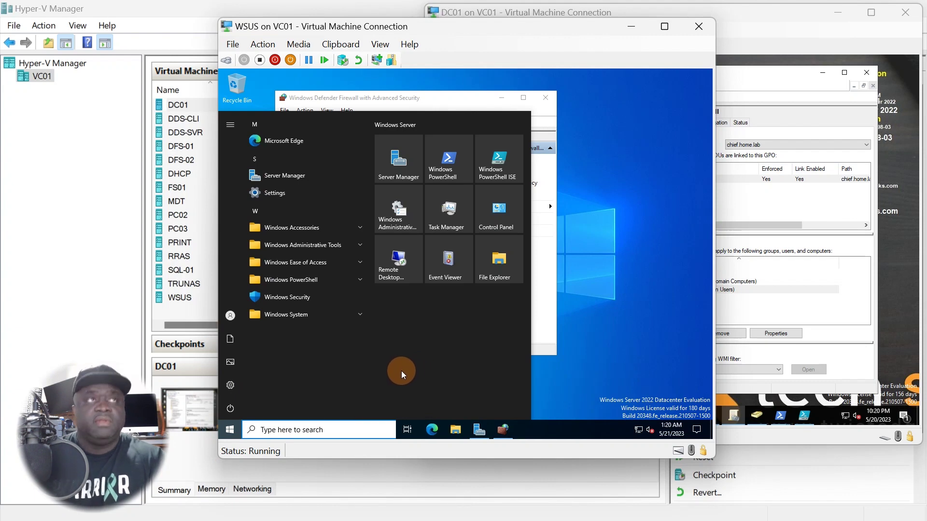
type("c")
key("BackSpace")
type("view")
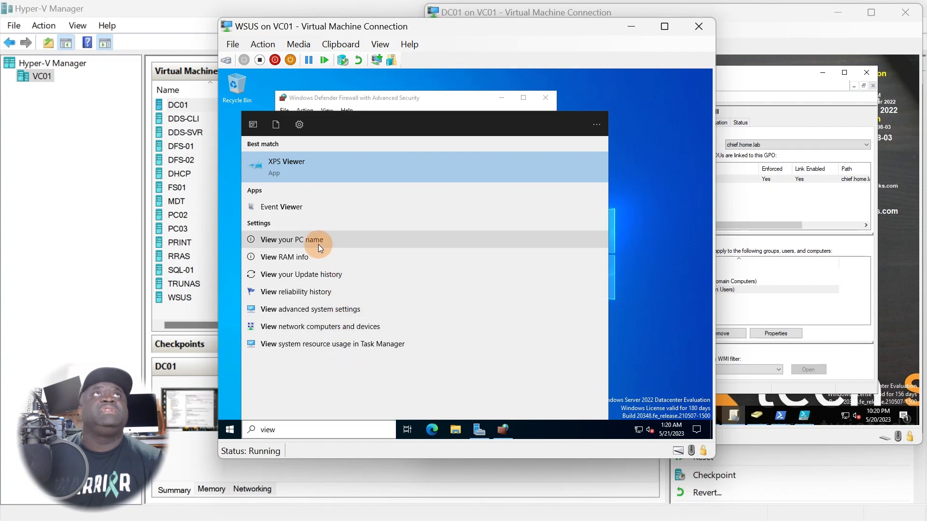
left_click(318, 242)
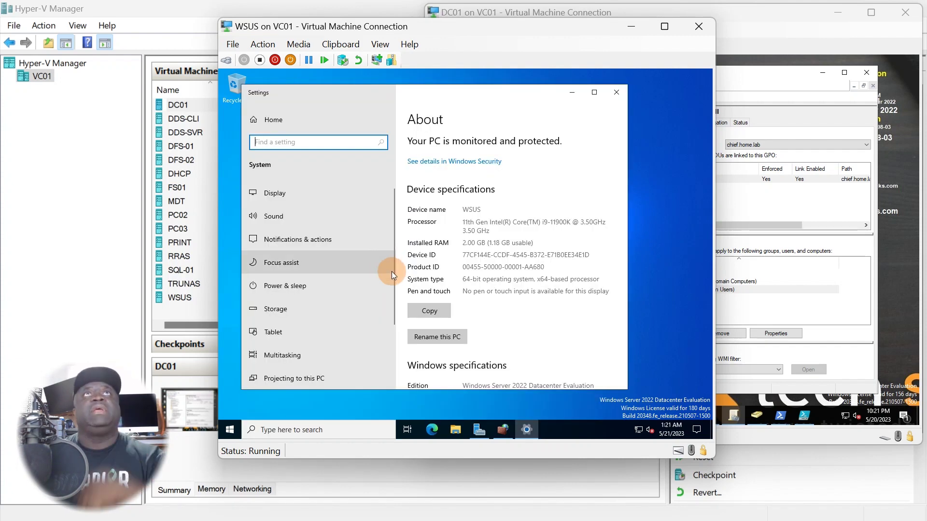
Scroll the About page and open 'Rename this PC (advanced)'
left_click(435, 225)
scroll(471, 300, "down", 3)
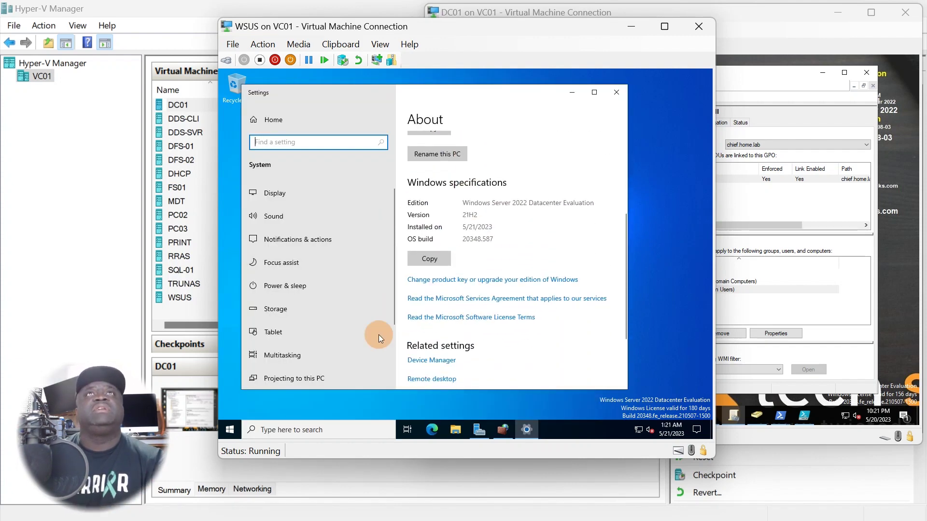
scroll(379, 275, "down", 2)
scroll(441, 351, "down", 4)
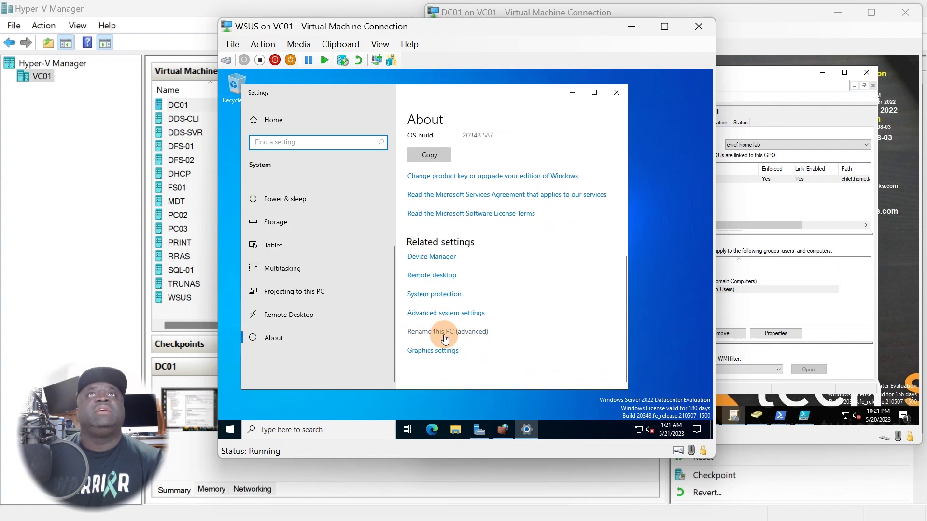
scroll(517, 329, "down", 1)
scroll(517, 328, "down", 1)
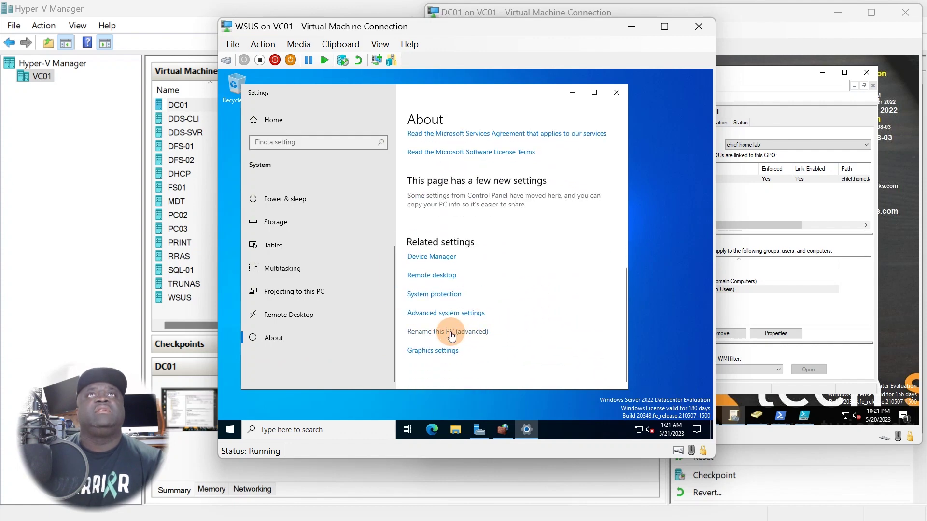
left_click(425, 332)
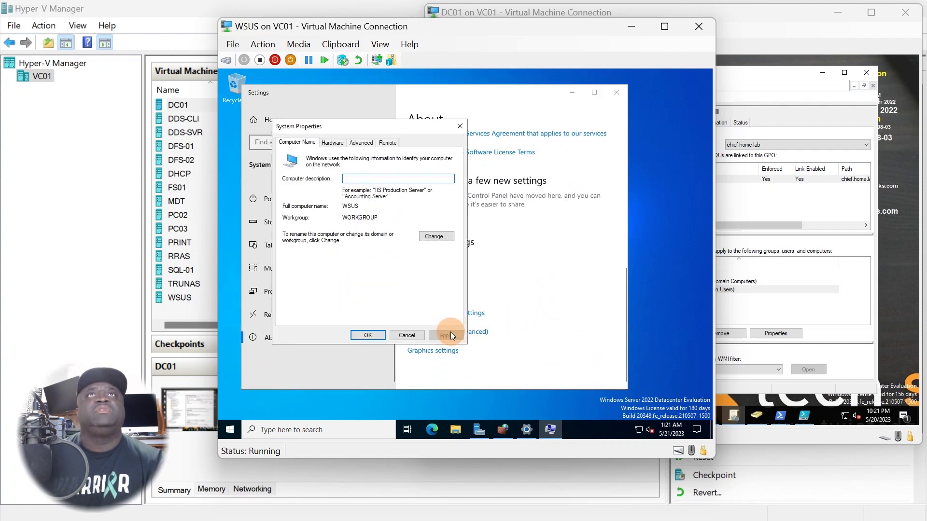
Choose Domain membership and submit the misspelled domain 'chef', dismissing the contact error
left_click(429, 235)
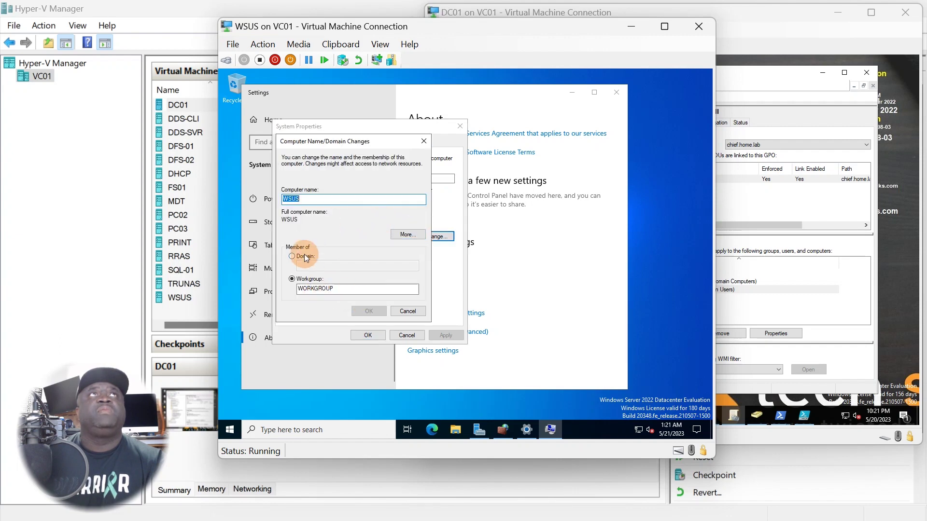
left_click(293, 256)
type("ch")
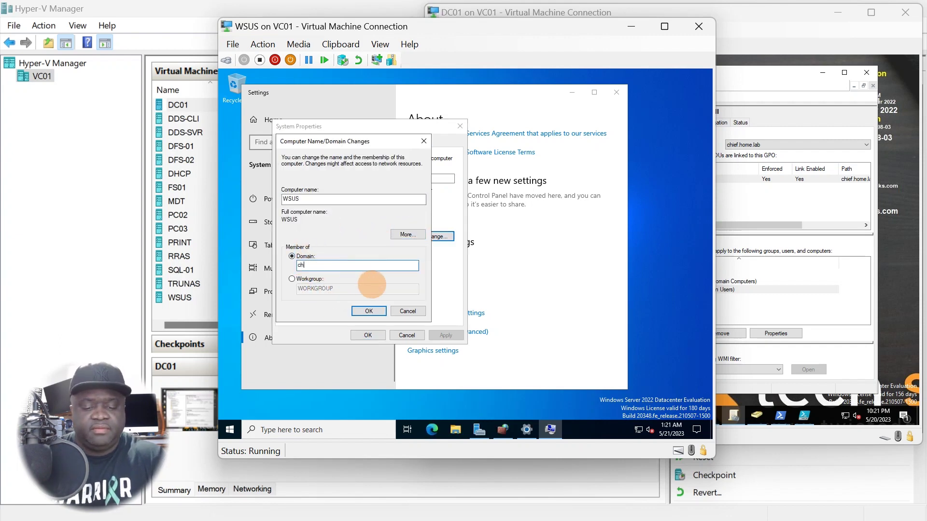
type("ef.home.lab")
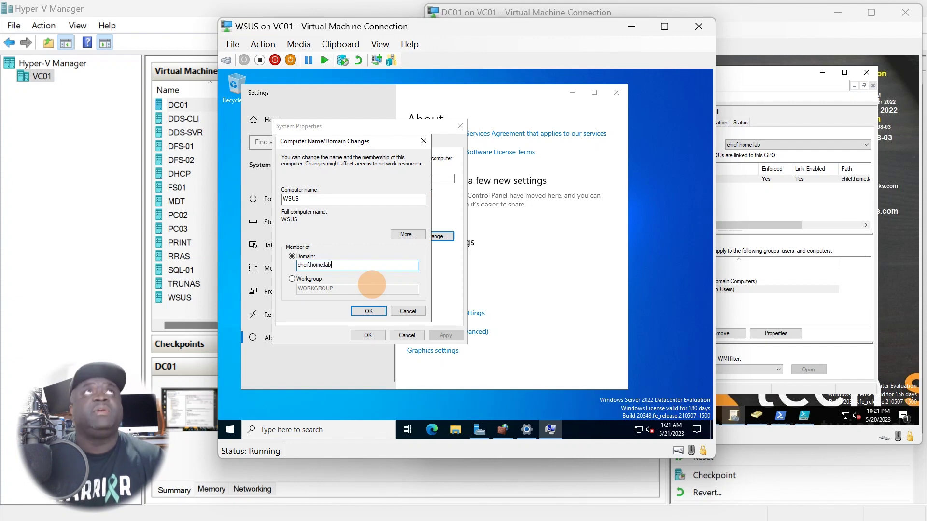
left_click(359, 313)
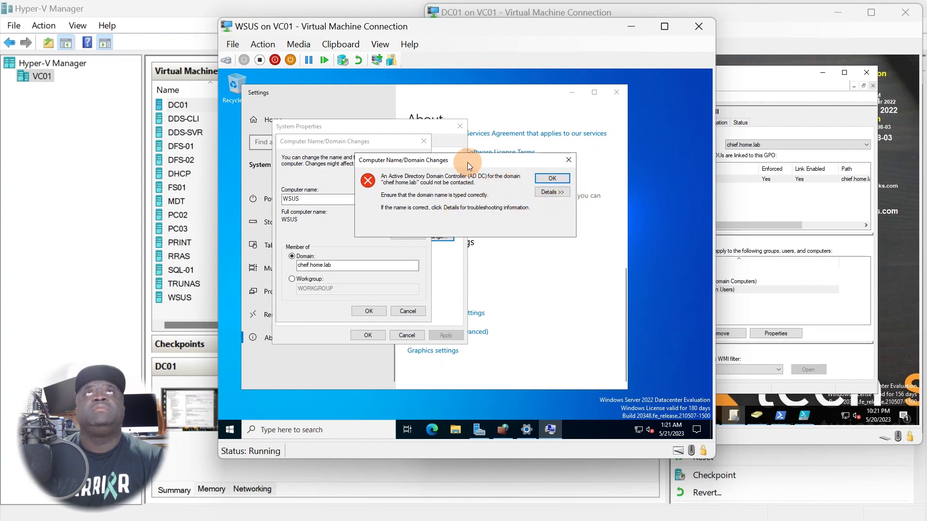
left_click_drag(471, 165, 488, 243)
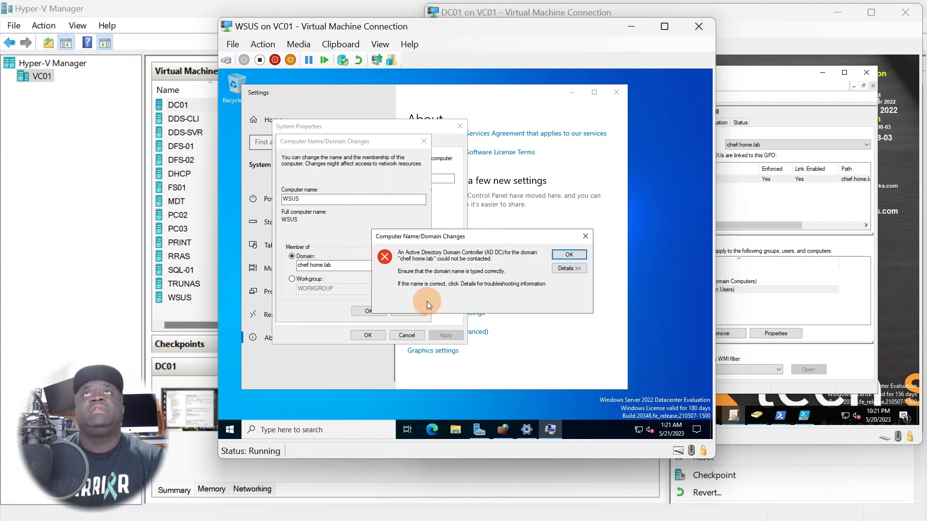
left_click(569, 255)
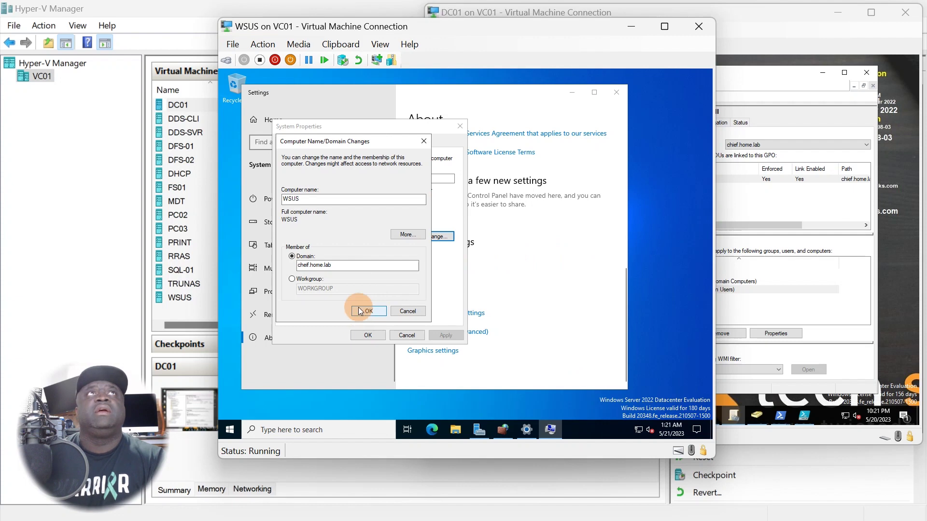
Correct the domain to chief.home.lab and supply the domain administrator's username and password
left_click(309, 266)
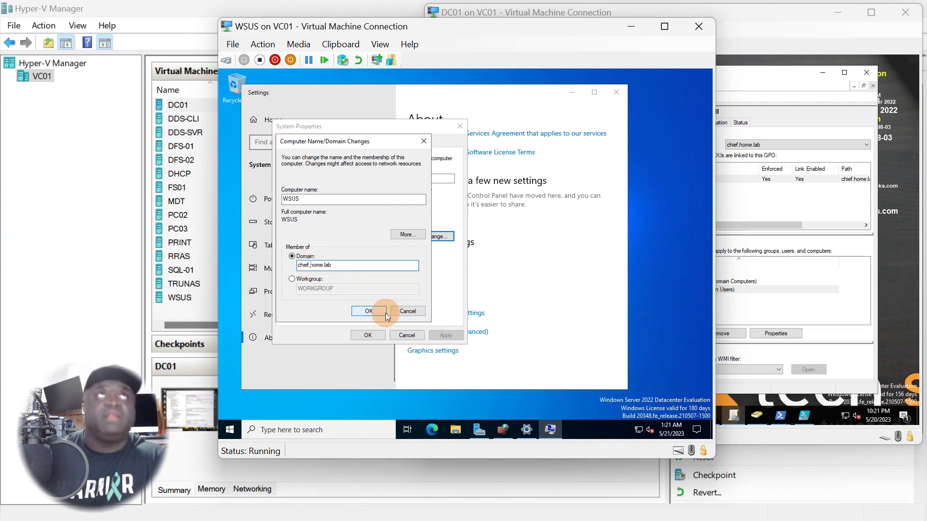
key("End")
key("BackSpace")
key("BackSpace")
key("BackSpace")
key("BackSpace")
key("BackSpace")
key("BackSpace")
key("BackSpace")
key("BackSpace")
key("BackSpace")
key("BackSpace")
key("BackSpace")
key("BackSpace")
key("BackSpace")
key("BackSpace")
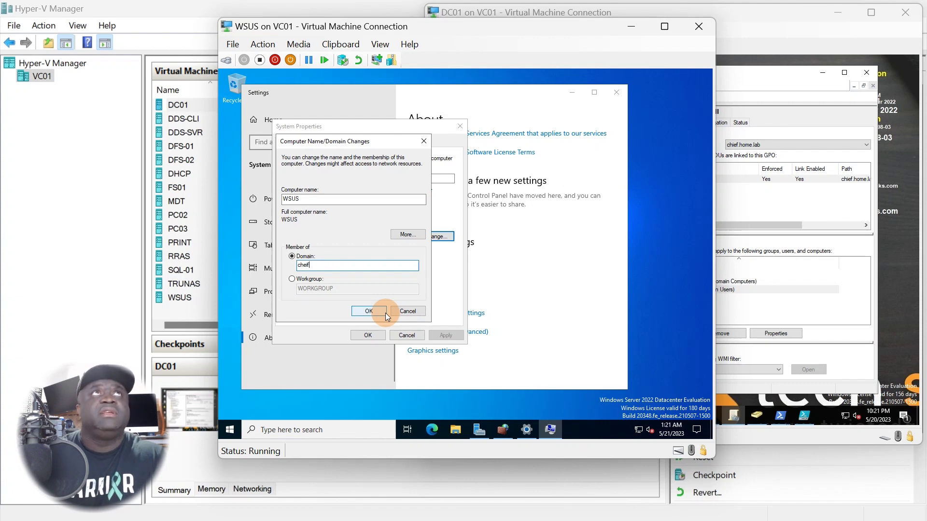
type("ch")
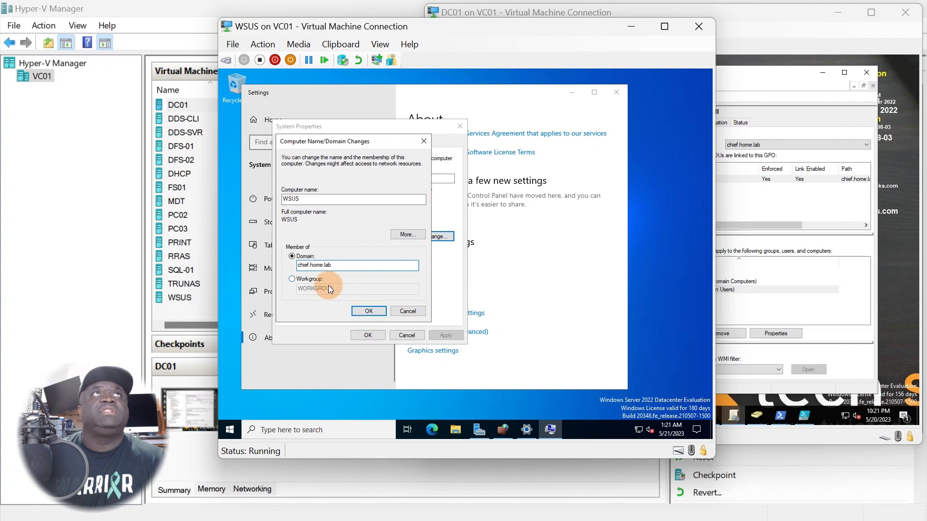
left_click(365, 311)
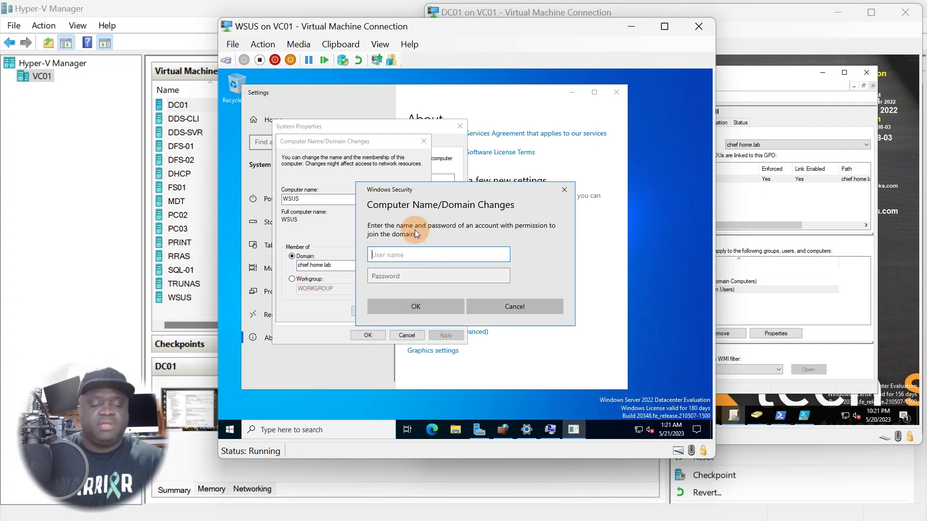
type("Administrator")
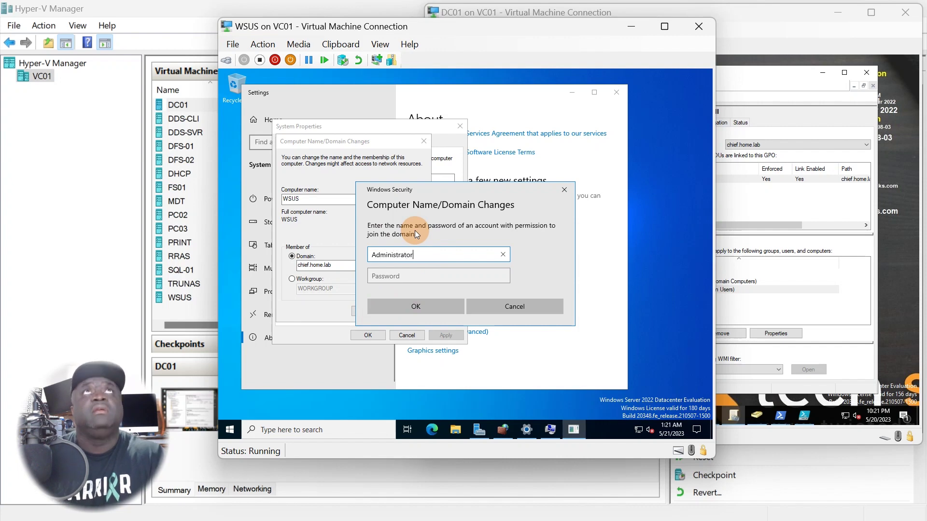
key("Tab")
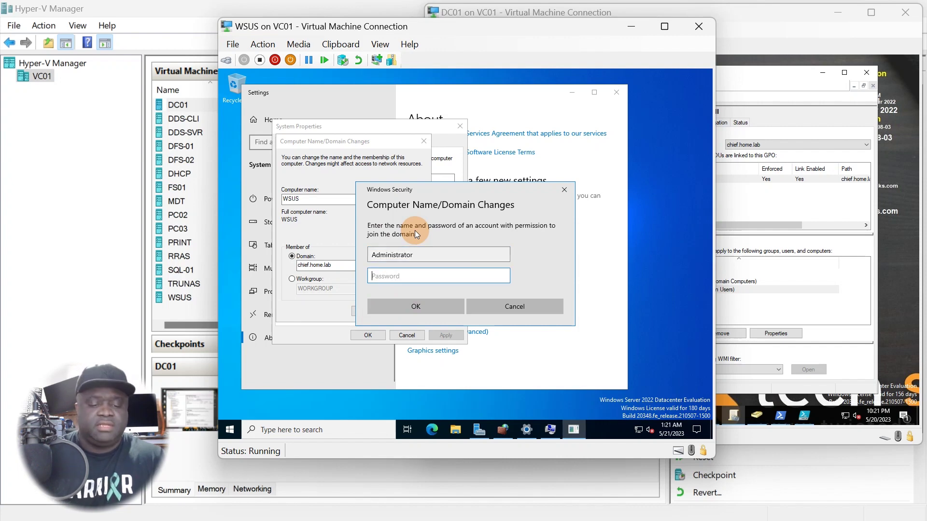
type("P@ssw0rd")
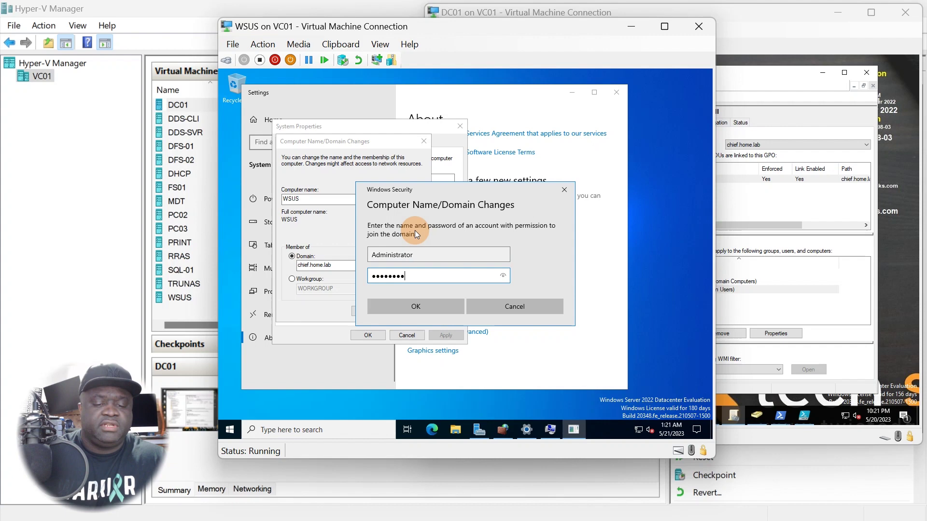
type("1234")
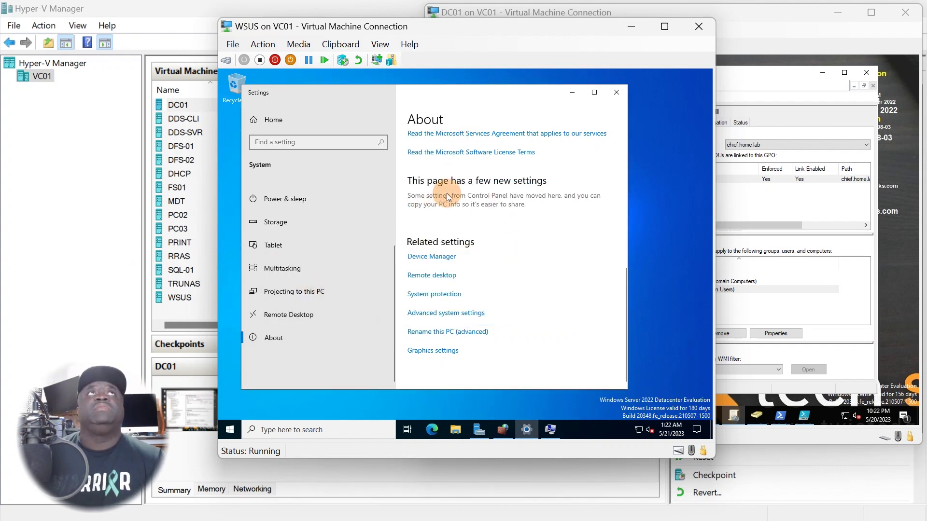
Acknowledge the chief.home.lab welcome and restart notices, then close System Properties
left_click(574, 96)
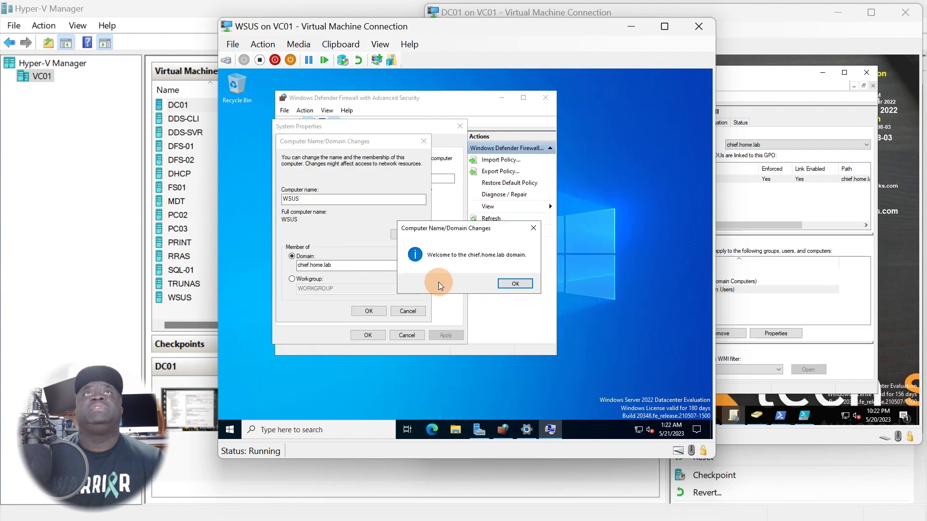
left_click(517, 284)
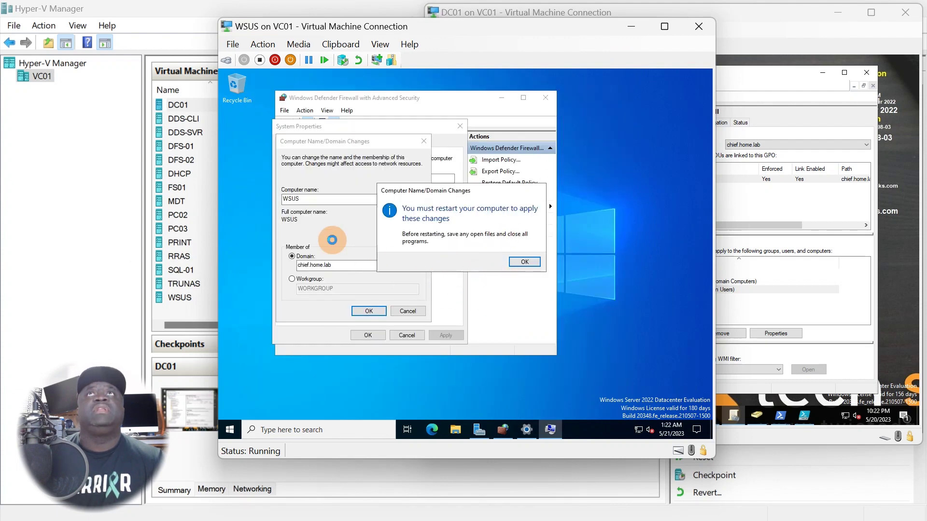
left_click(478, 102)
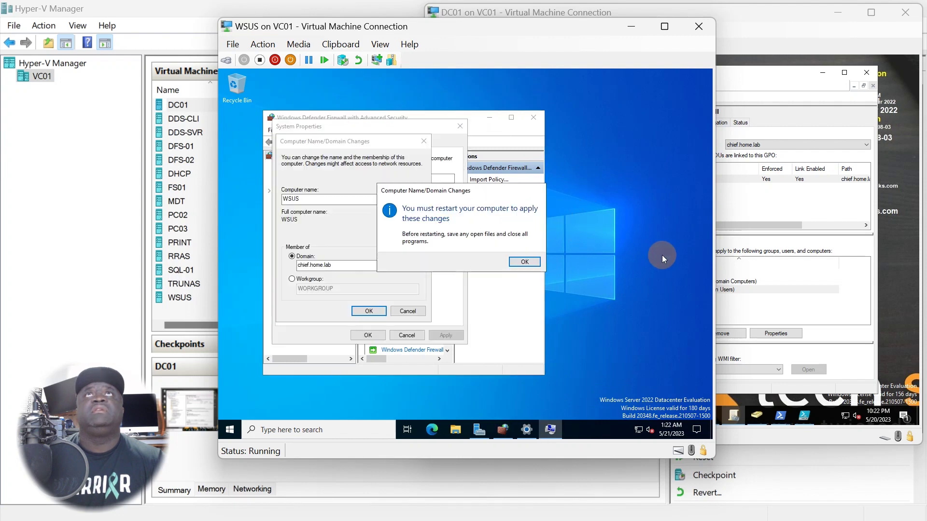
left_click(533, 265)
left_click(376, 333)
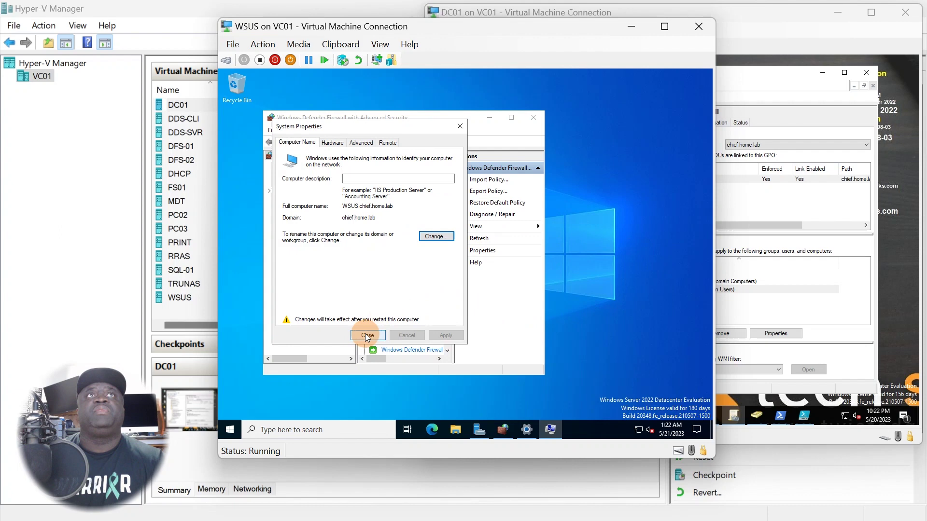
left_click_drag(460, 195, 611, 103)
left_click_drag(550, 320, 657, 331)
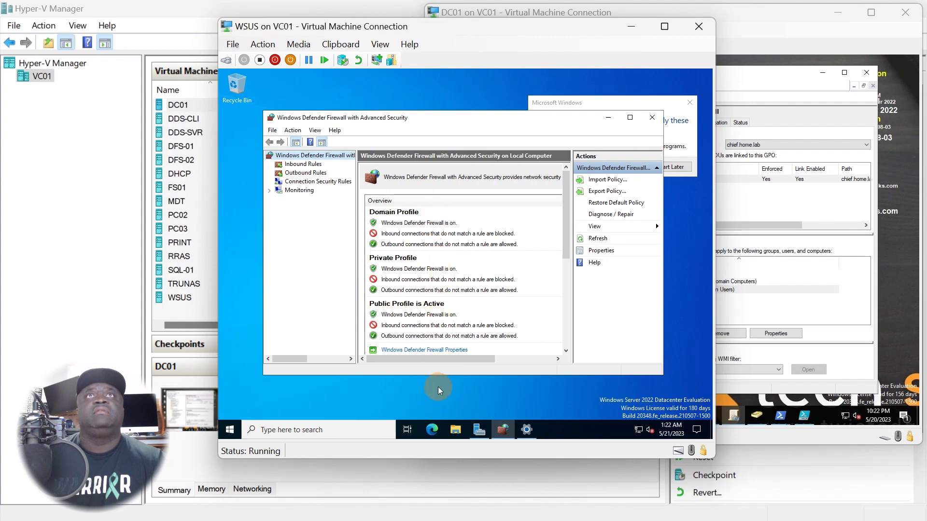
Choose Restart Now in the Microsoft Windows prompt to reboot the WSUS server
left_click_drag(439, 375, 440, 397)
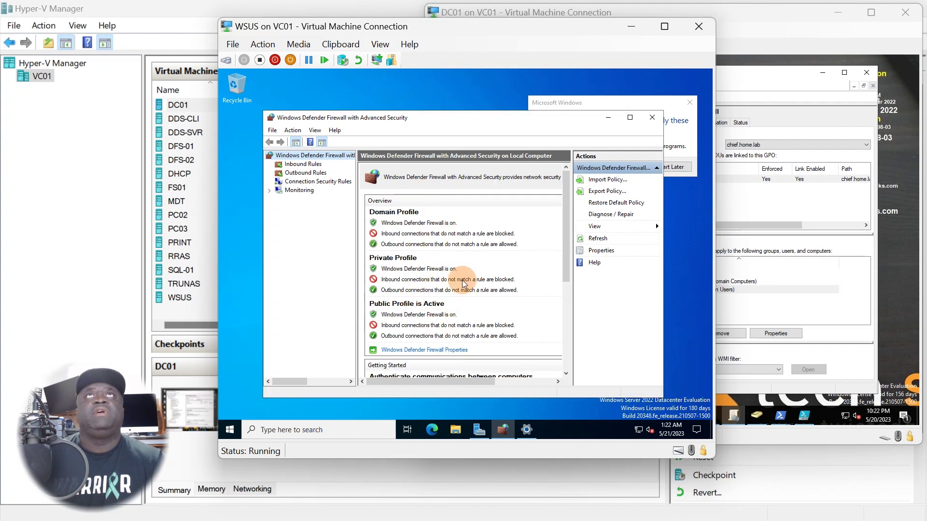
scroll(457, 290, "down", 5)
scroll(460, 306, "up", 5)
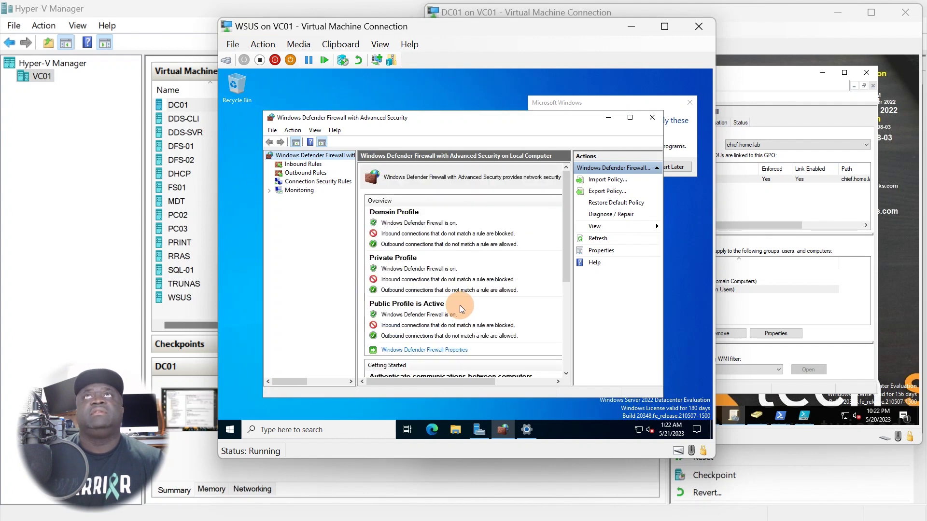
left_click(655, 104)
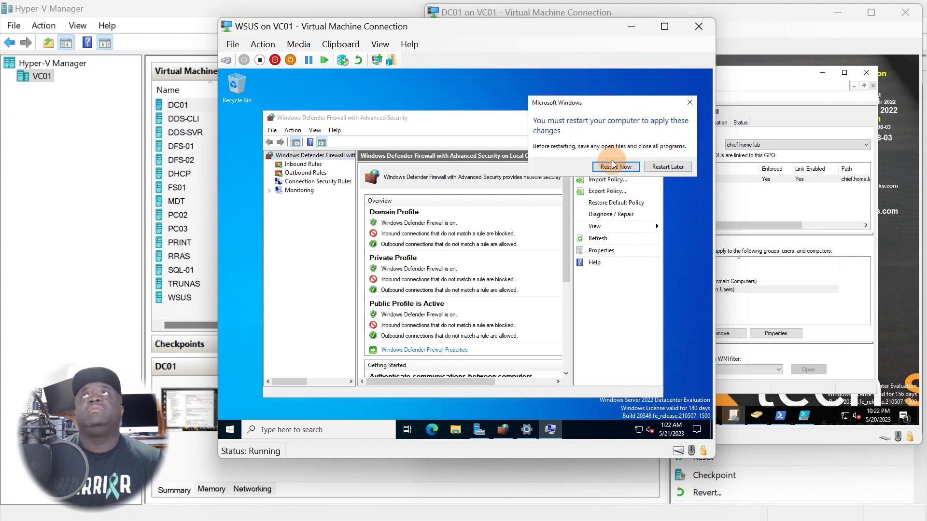
left_click(612, 165)
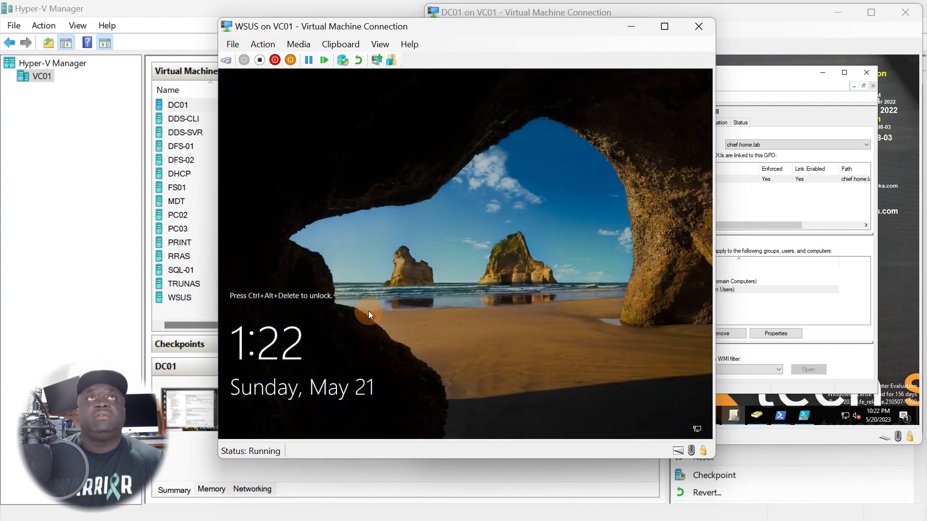
Send Ctrl+Alt+Delete to the WSUS VM from the Action menu
left_click(249, 40)
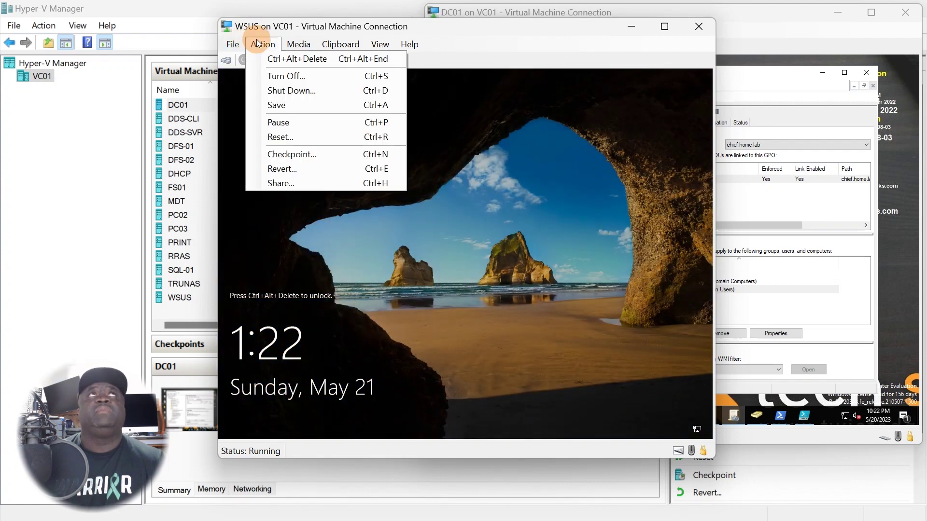
left_click(275, 58)
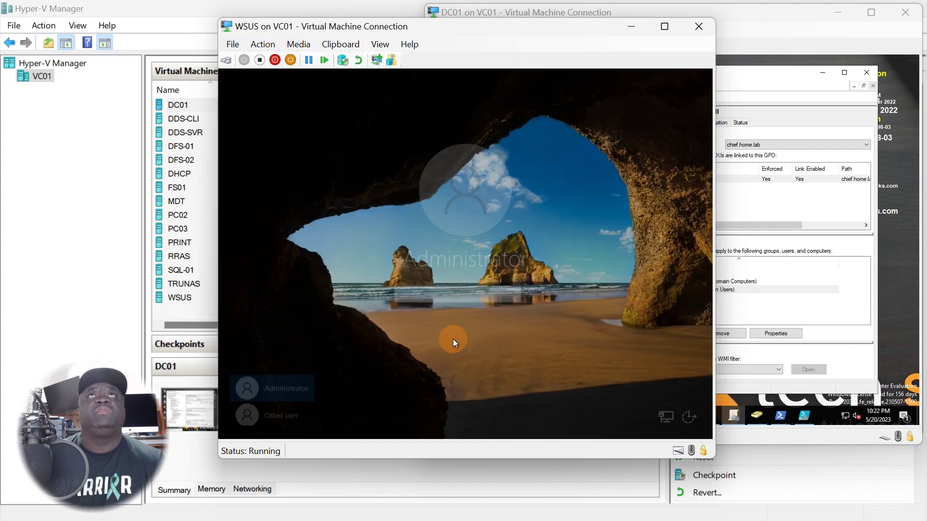
left_click_drag(471, 24, 434, 28)
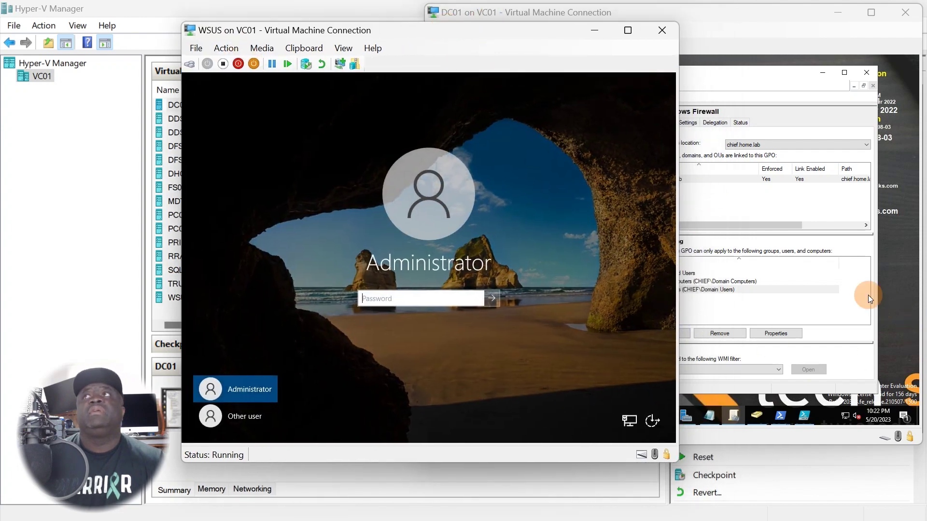
left_click(677, 288)
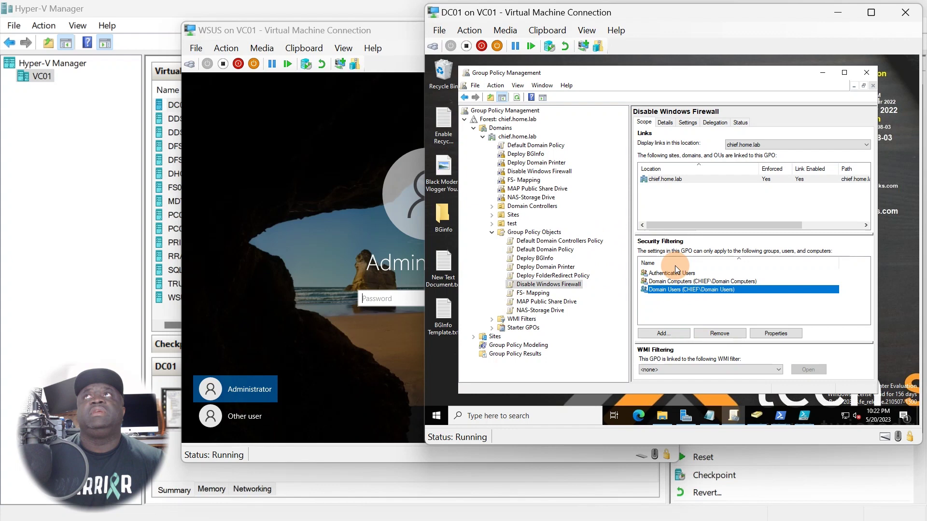
left_click(354, 340)
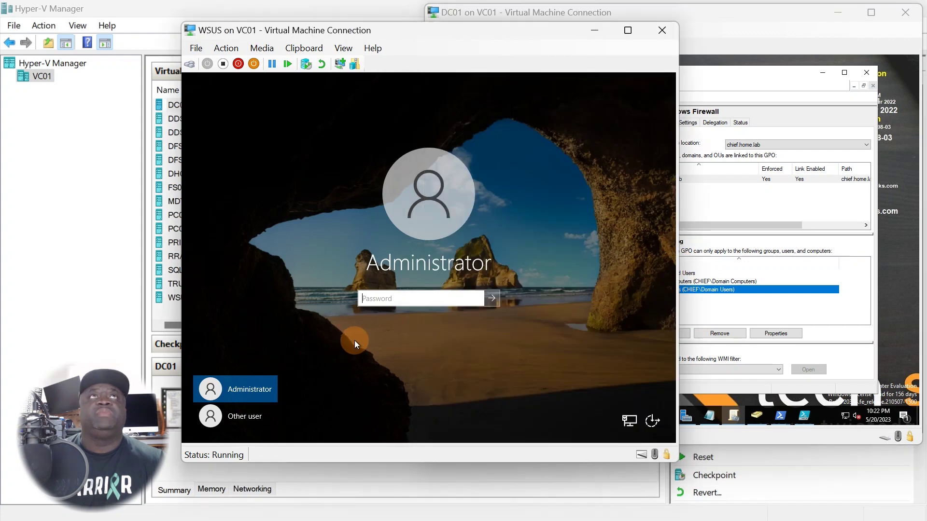
Sign in as Other user with the CHIEF domain username and password
left_click(251, 420)
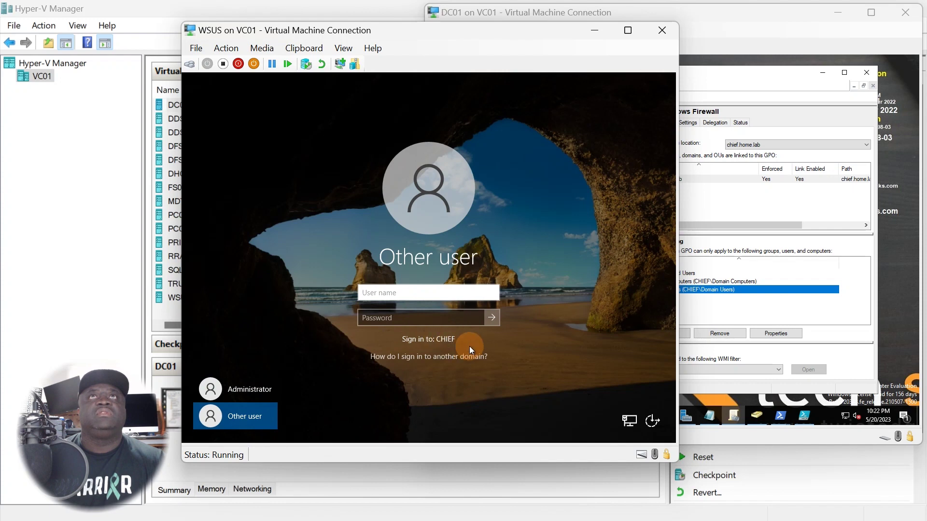
type("chiefboogie")
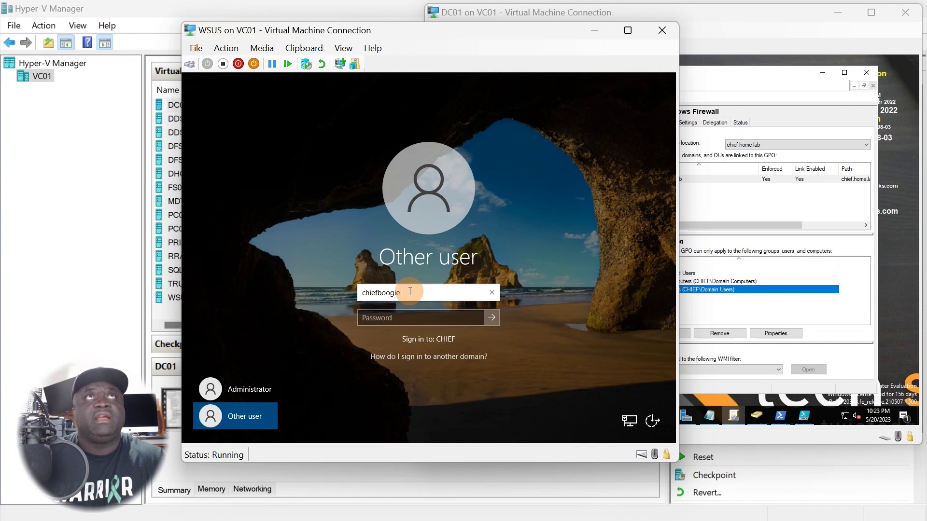
key("Tab")
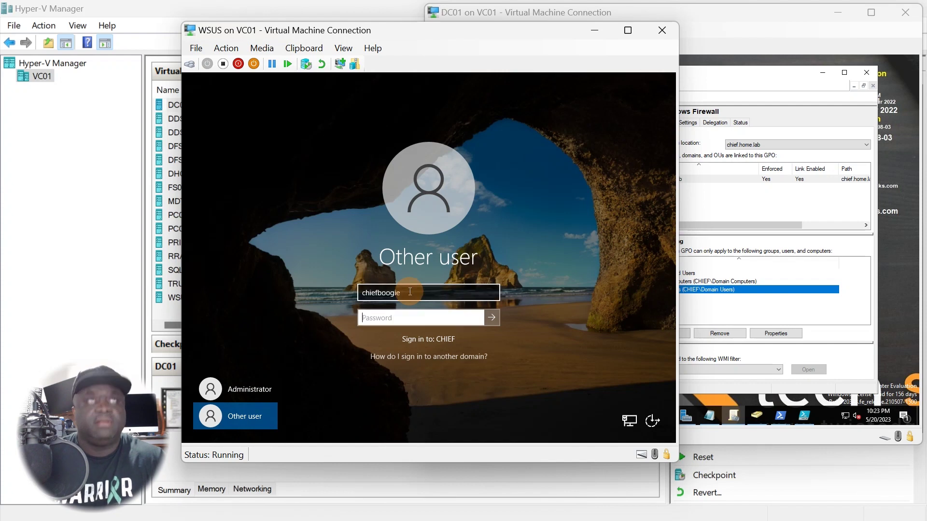
type("••••••••")
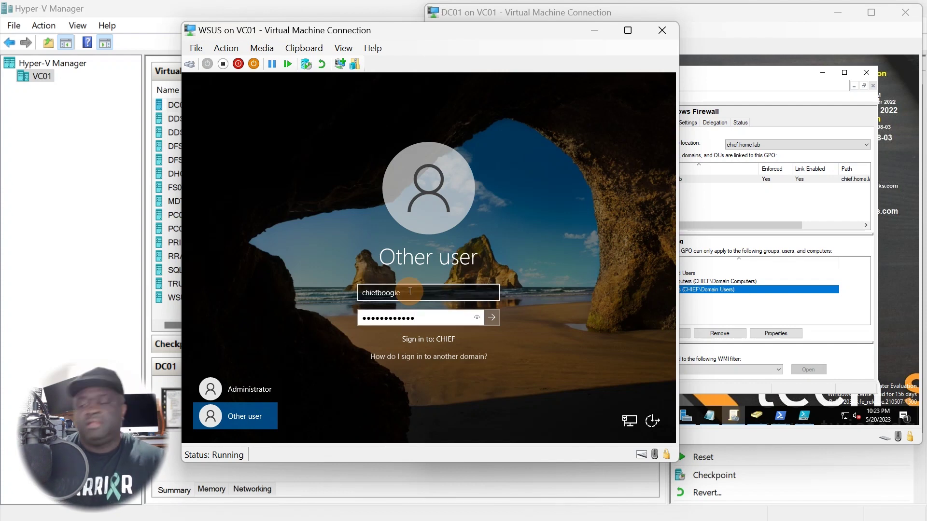
key("Return")
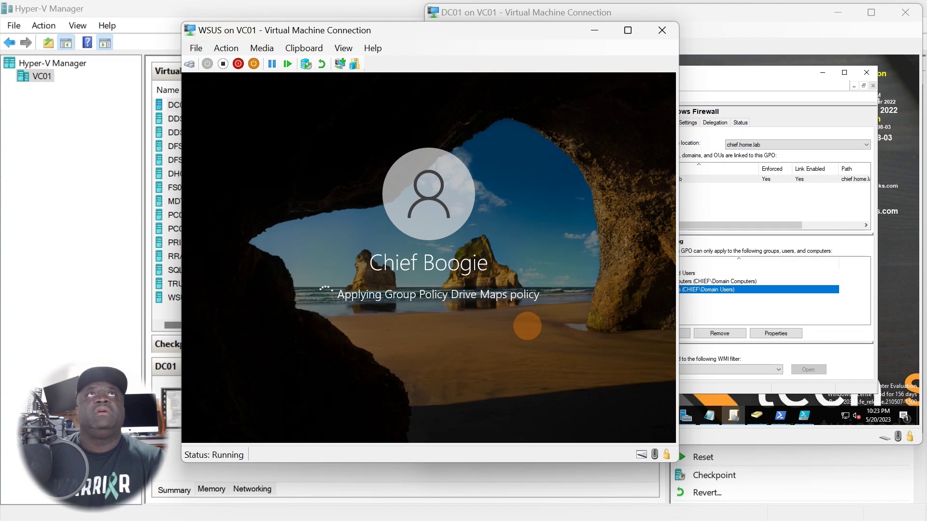
While sign-in finishes, check the Deploy Domain Printer GPO on DC01, then return to WSUS
left_click(745, 199)
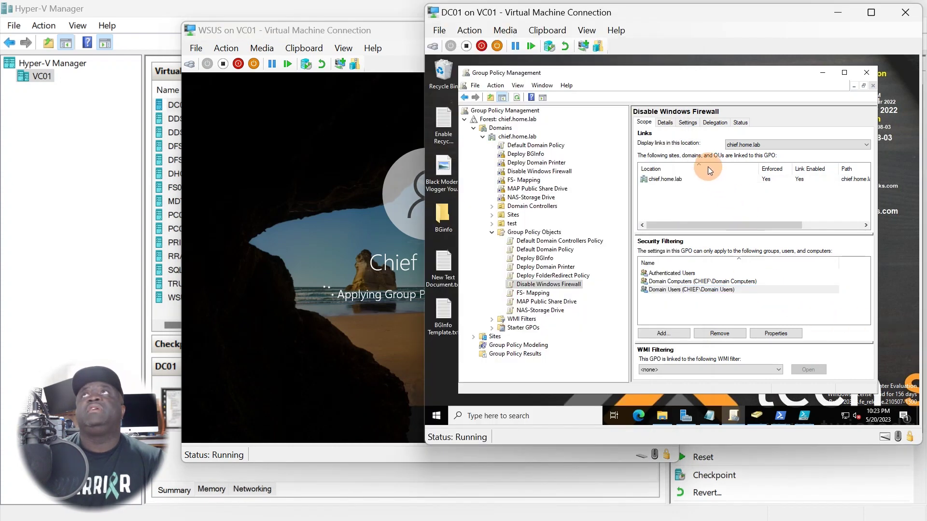
left_click_drag(601, 13, 604, 12)
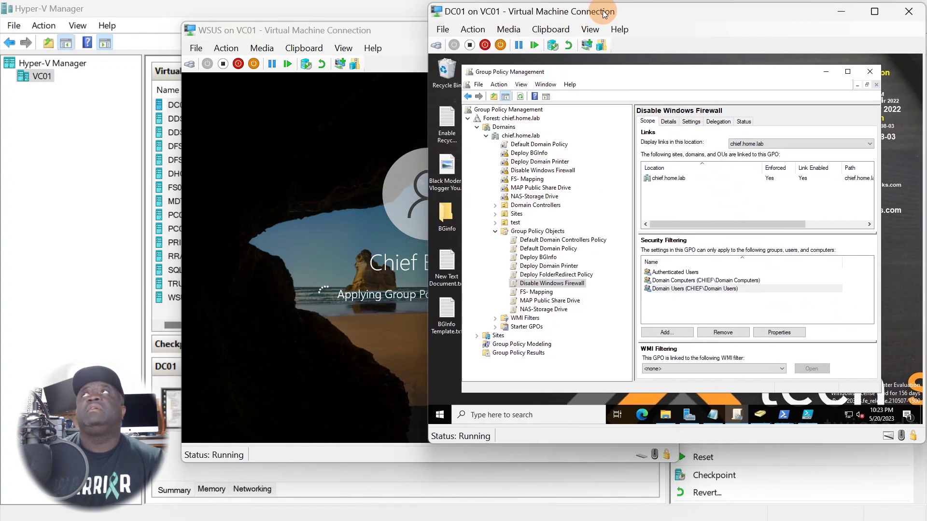
left_click_drag(319, 28, 179, 28)
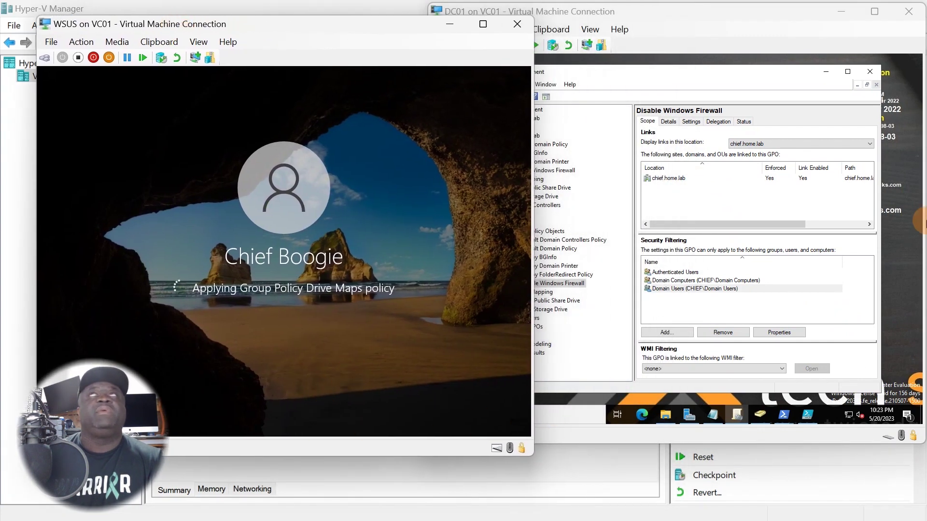
left_click(555, 161)
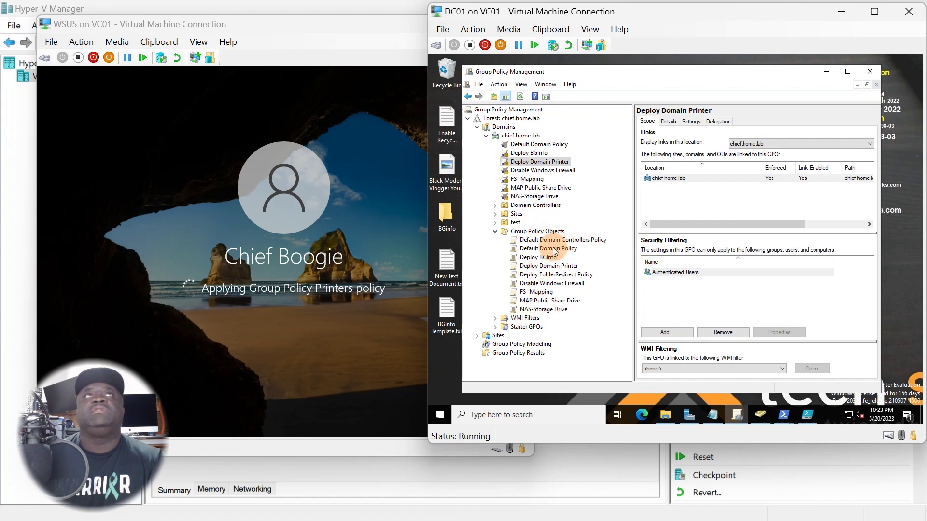
left_click(548, 266)
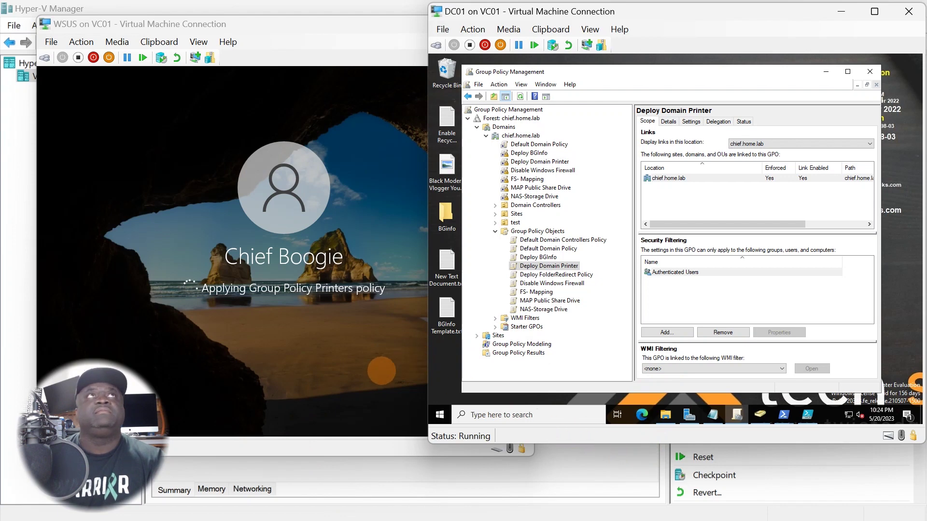
left_click(381, 370)
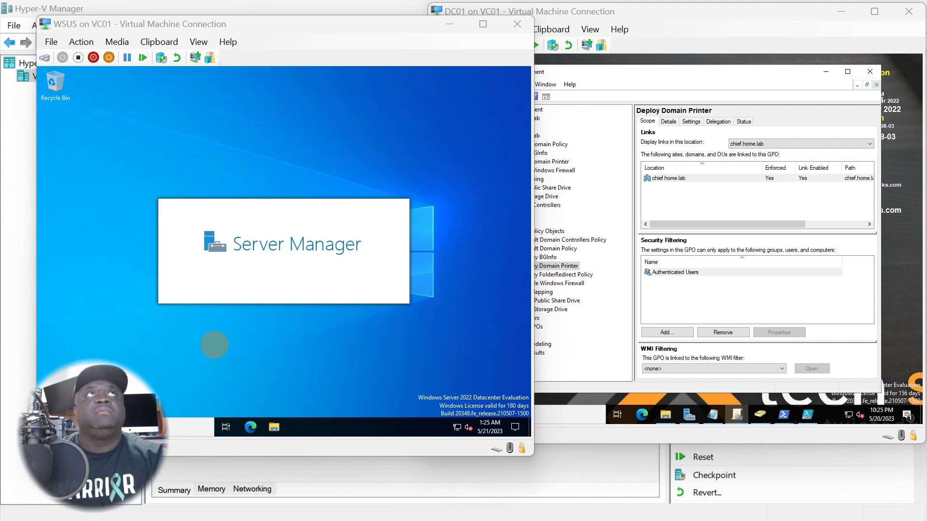
Close the Windows Admin Center notice, minimise Server Manager and reposition the WSUS VM window
left_click(177, 237)
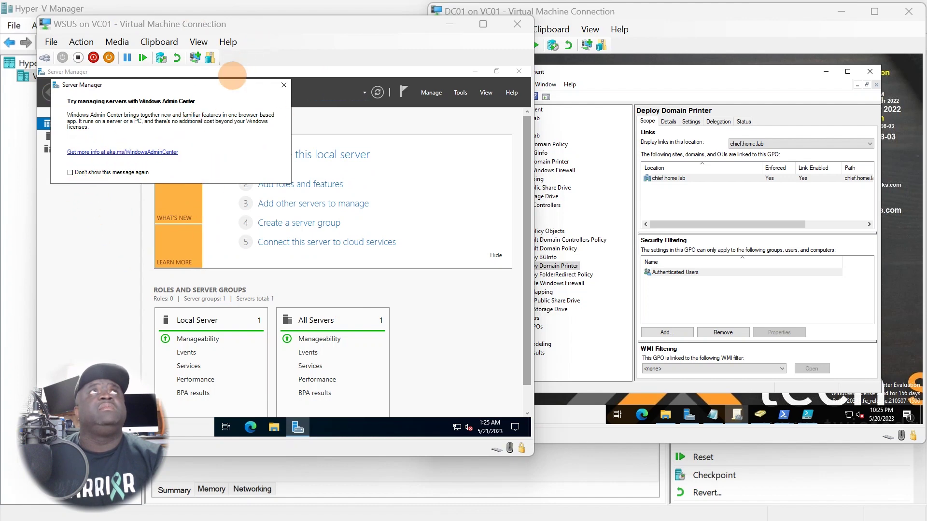
left_click(287, 88)
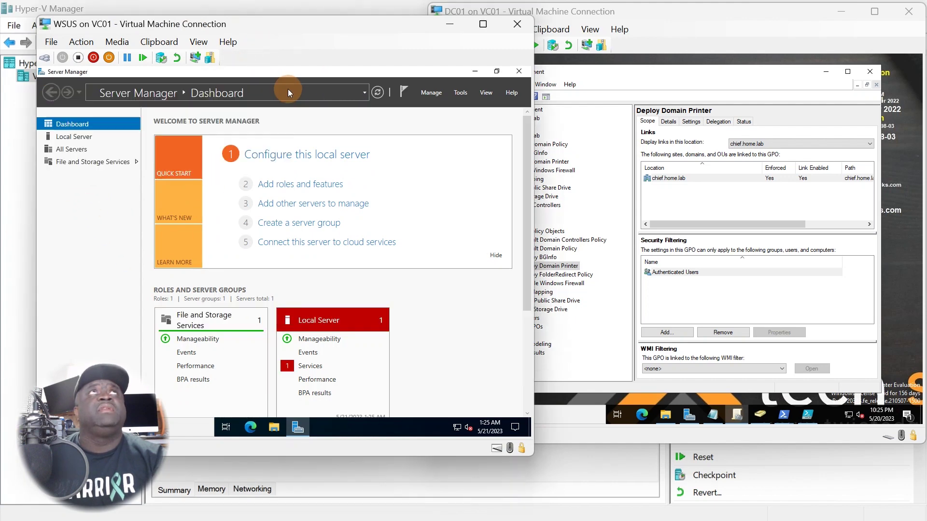
left_click(502, 73)
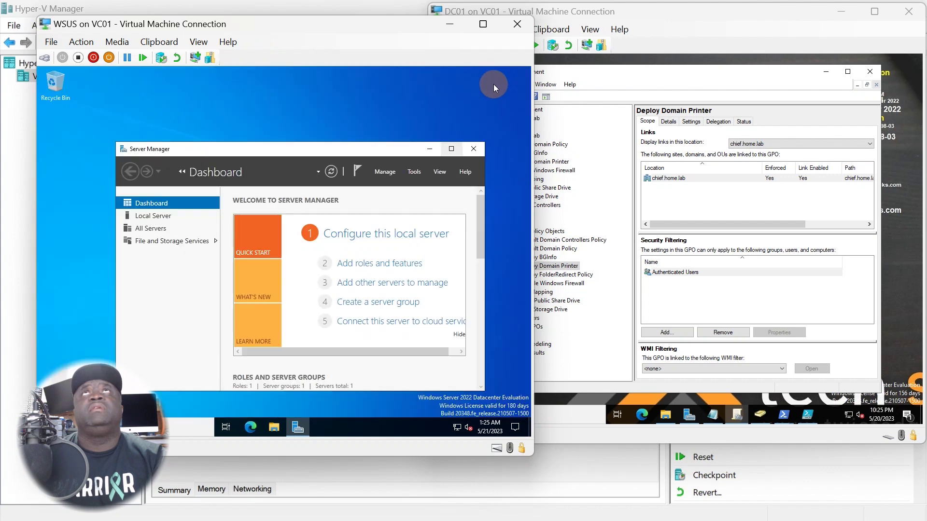
left_click_drag(382, 149, 312, 80)
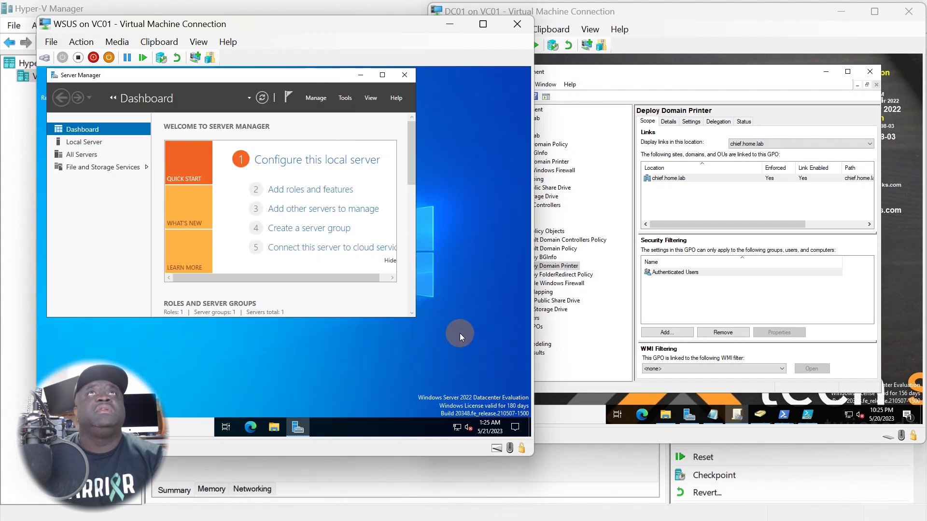
left_click(289, 228)
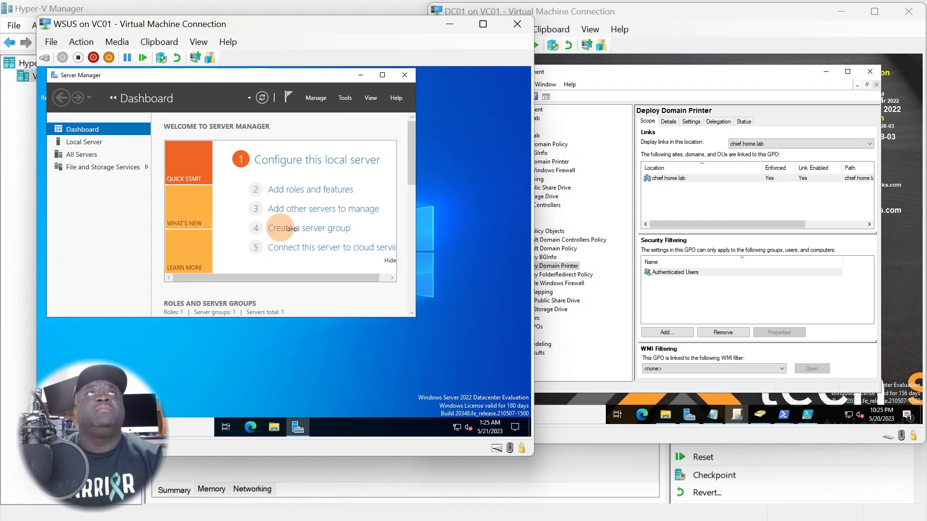
left_click(365, 75)
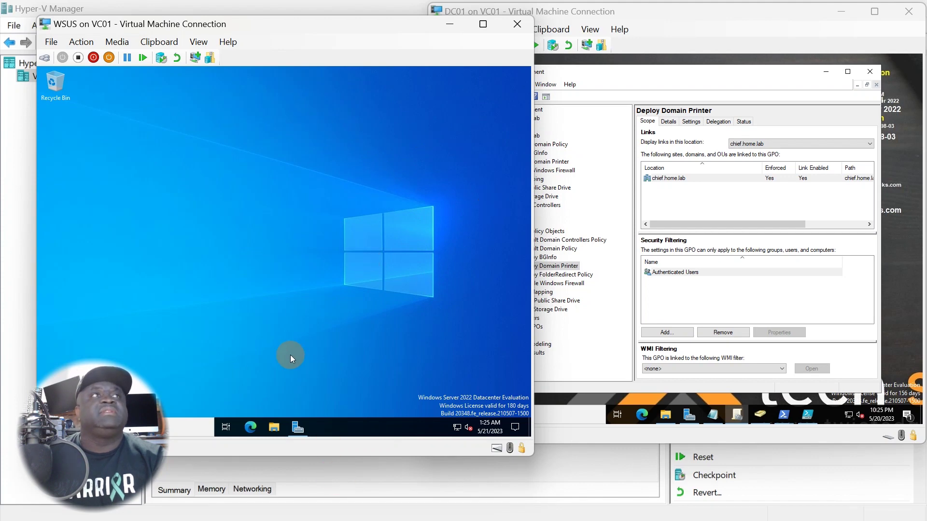
left_click(229, 42)
left_click_drag(248, 25, 399, 39)
Open the firewall console via a 'fi' search, review all profiles off under Group Policy, then minimise it
left_click(206, 439)
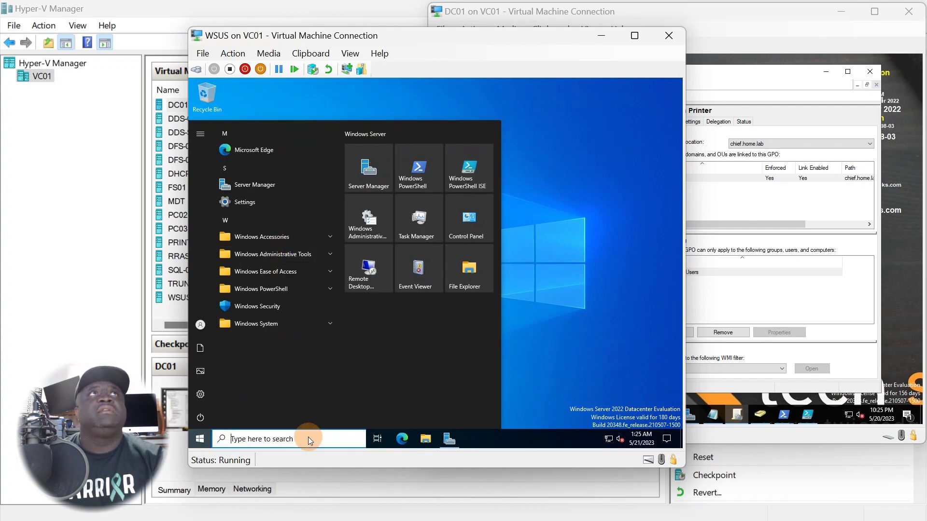
left_click(287, 448)
type("fi")
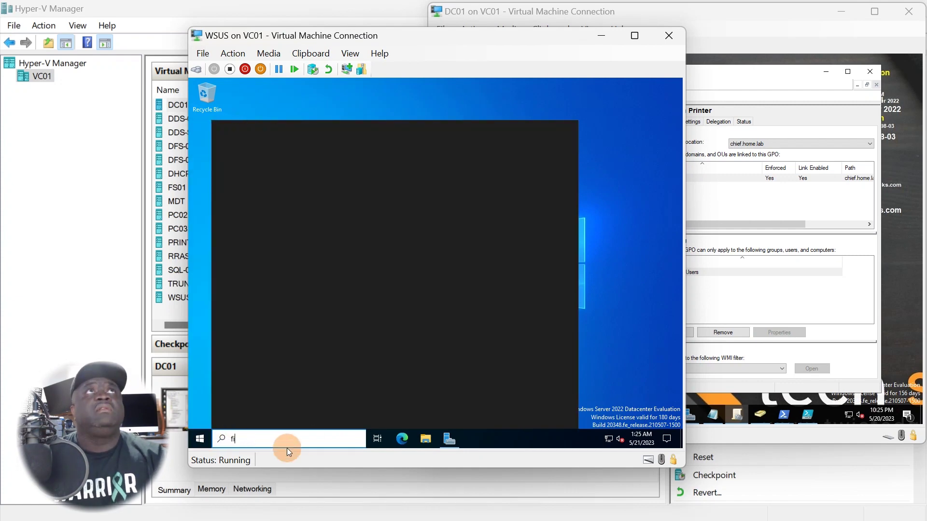
left_click(288, 217)
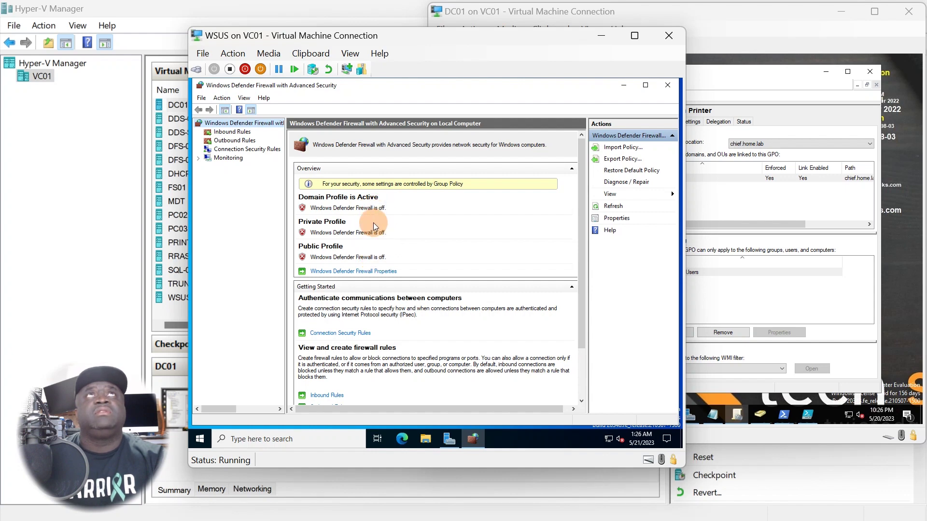
left_click(733, 224)
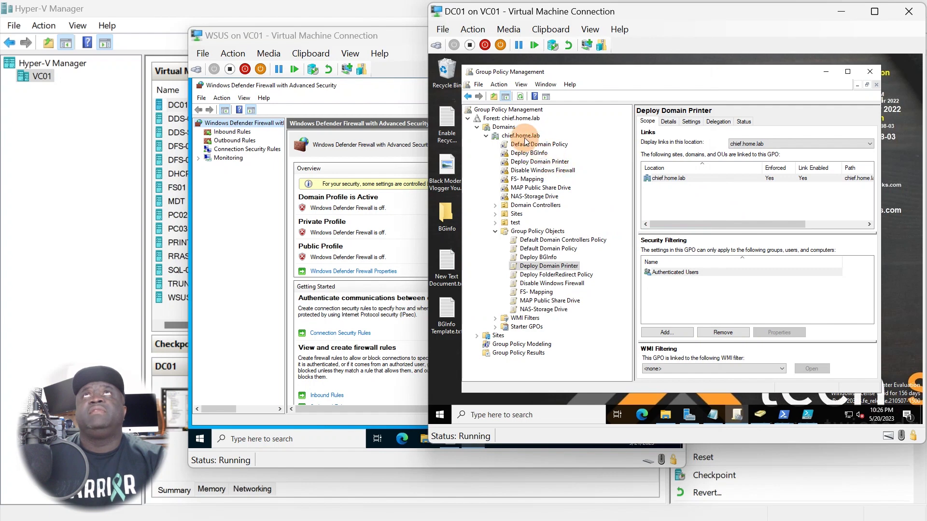
left_click(365, 260)
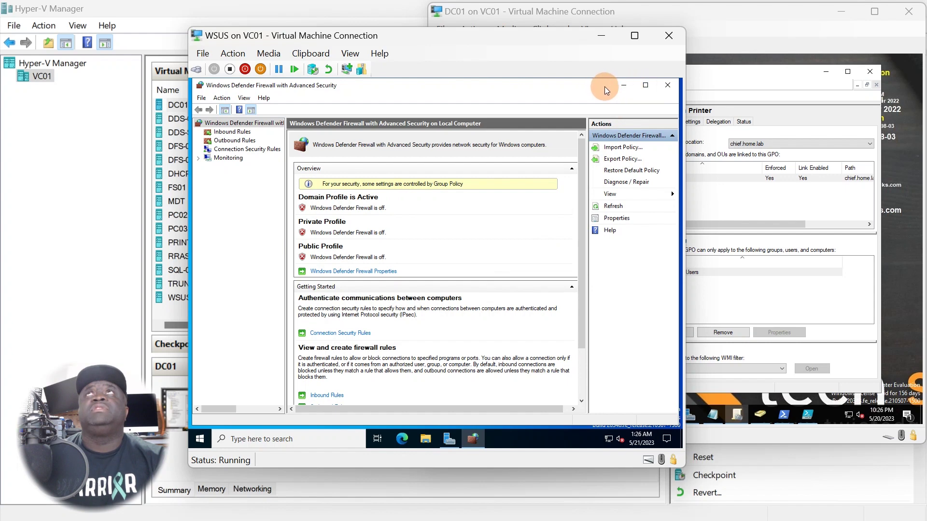
left_click(624, 86)
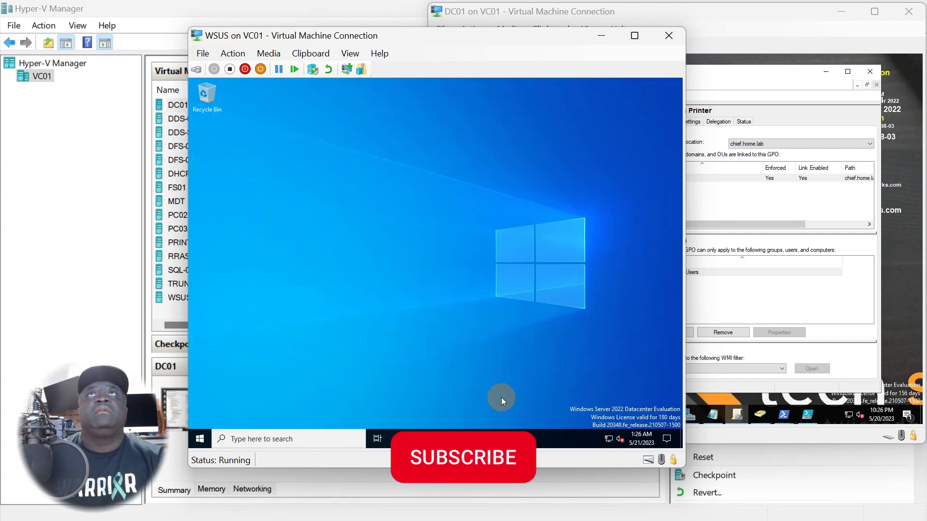